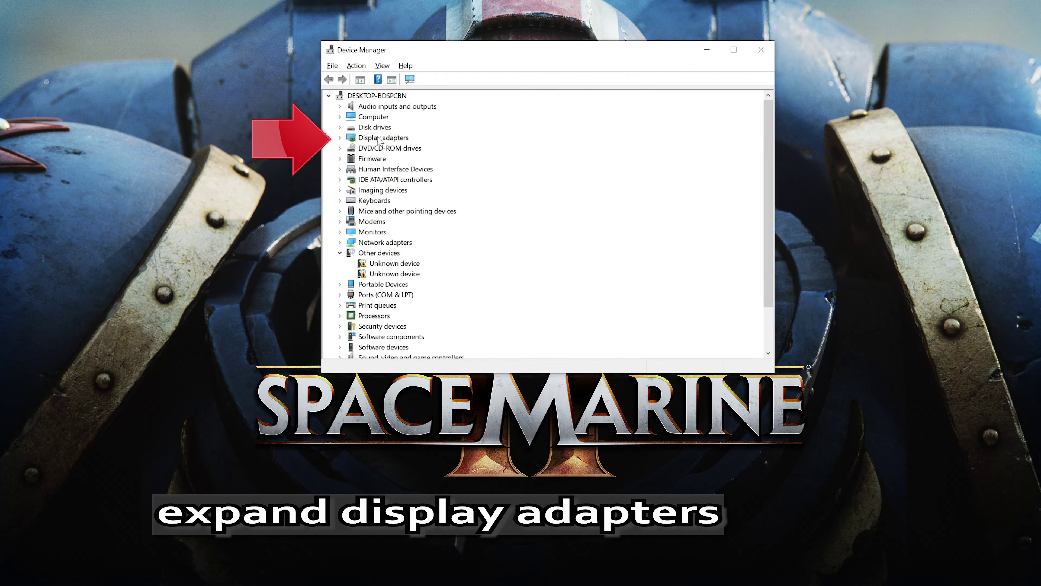
Step: Display the driver properties of the NVIDIA GeForce RTX 3080 Ti display adapter
{"action": "left_click", "coordinate": [340, 138]}
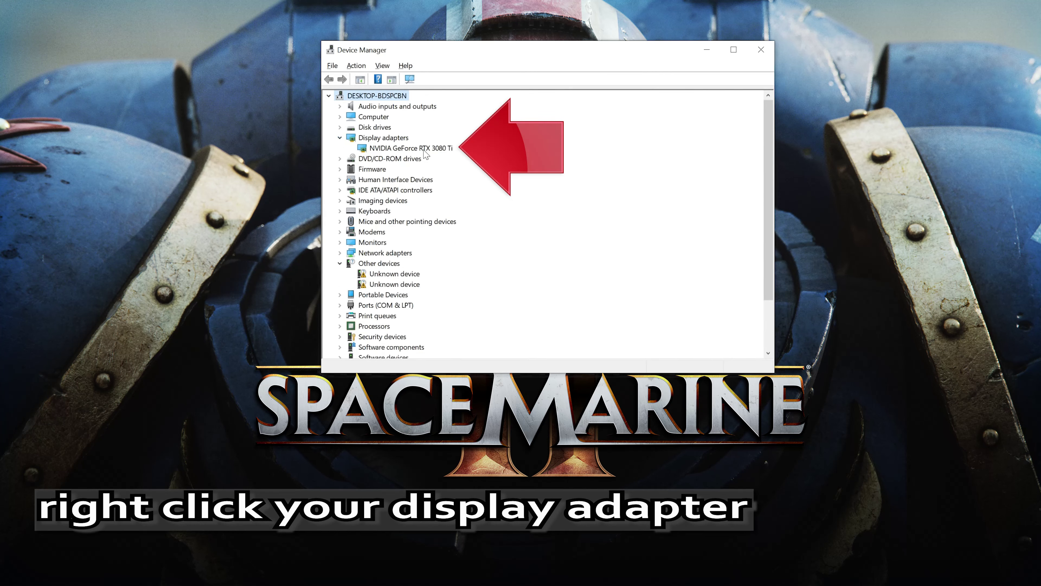
{"action": "right_click", "coordinate": [436, 153]}
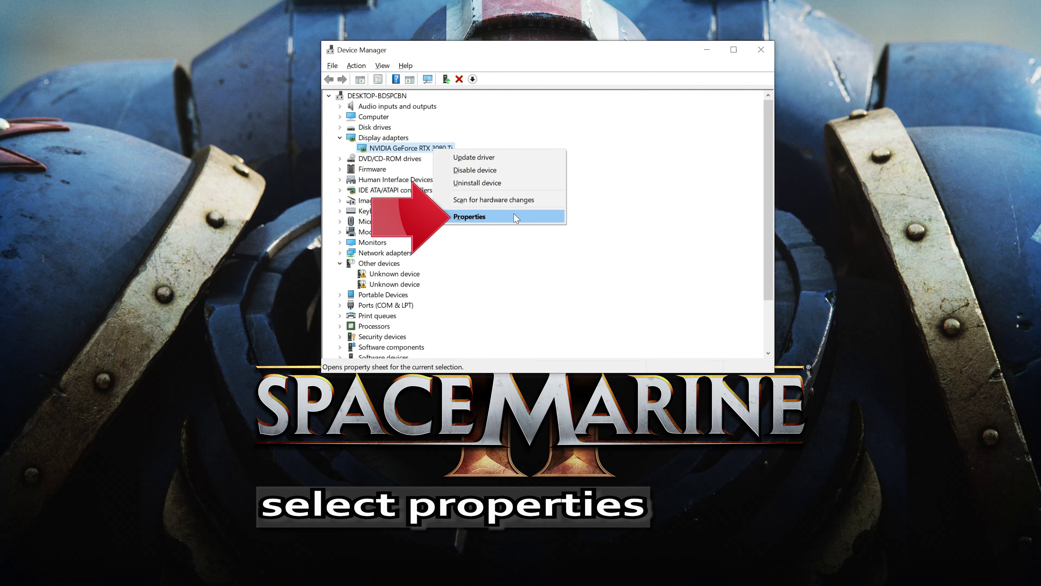
{"action": "left_click", "coordinate": [499, 219]}
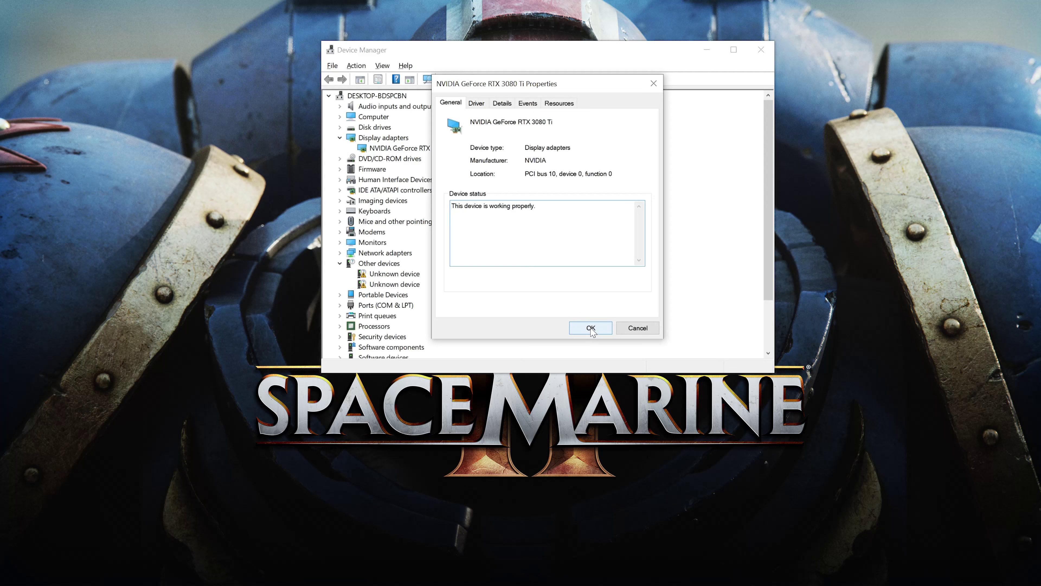
{"action": "left_click", "coordinate": [476, 105]}
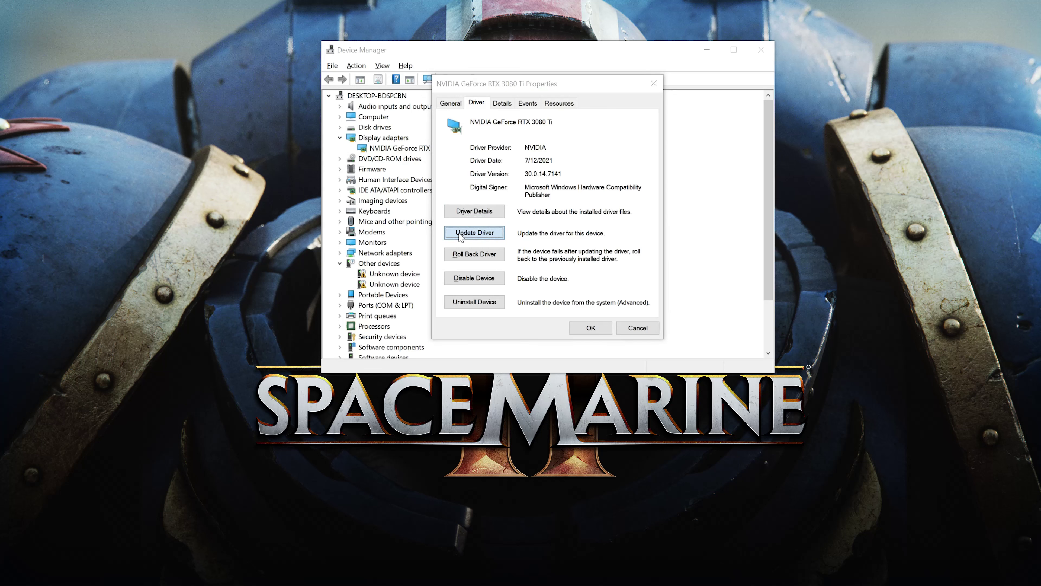
Step: Update the graphics adapter's driver by searching automatically for drivers, and close the device windows
{"action": "left_click", "coordinate": [461, 237]}
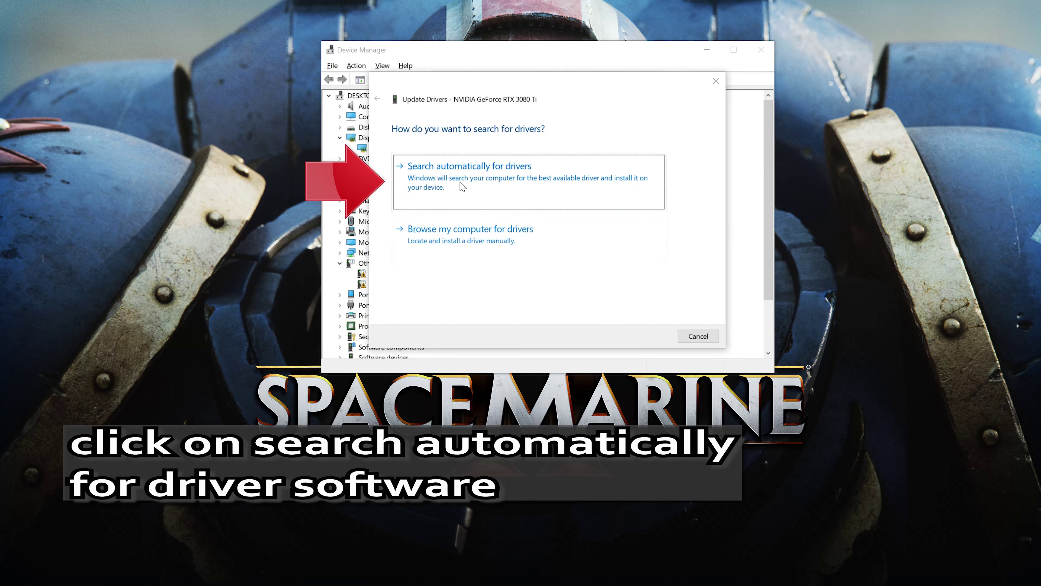
{"action": "left_click", "coordinate": [494, 191]}
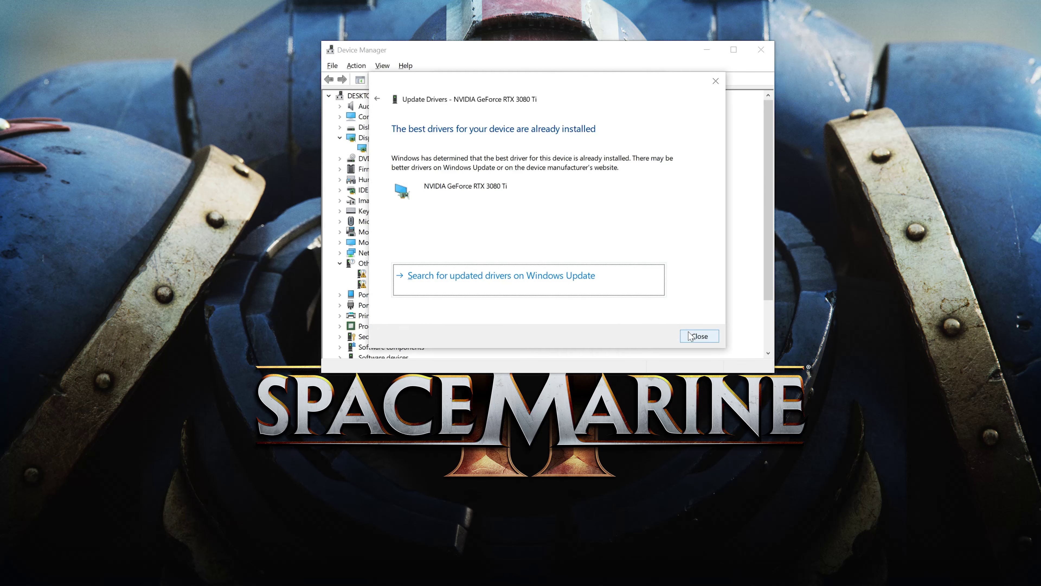
{"action": "left_click", "coordinate": [699, 336]}
{"action": "left_click", "coordinate": [654, 84]}
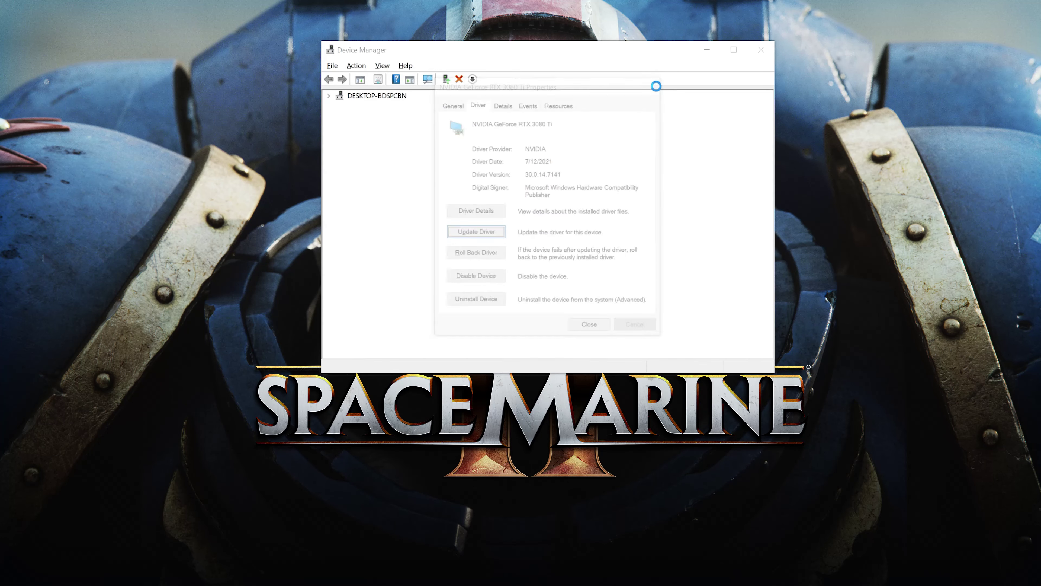
{"action": "left_click", "coordinate": [760, 50]}
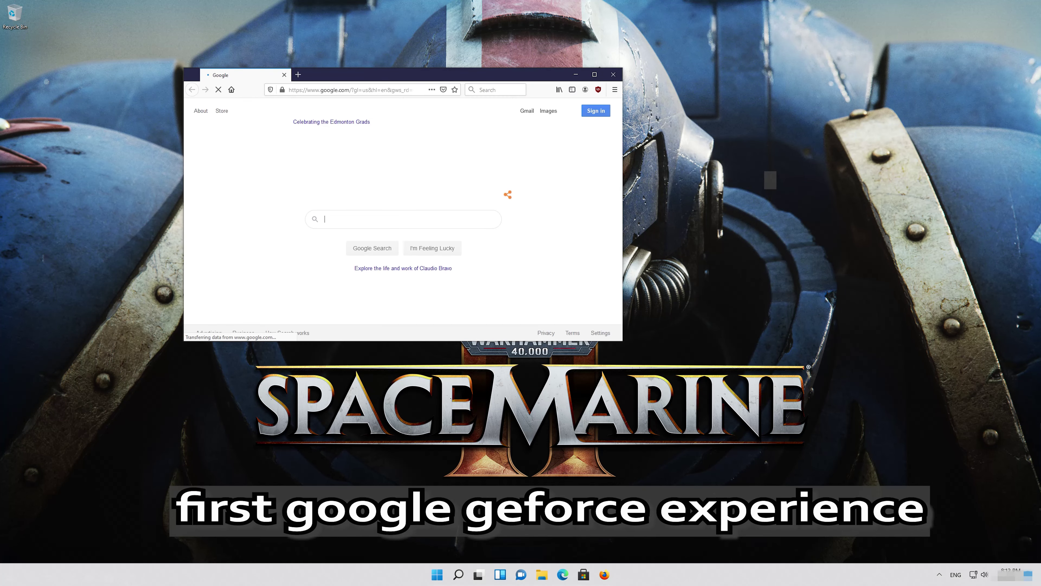
Step: Search Google for "geforce experience" in the browser and open Nvidia's GeForce Experience page
{"action": "left_click_drag", "start_coordinate": [433, 82], "coordinate": [508, 149]}
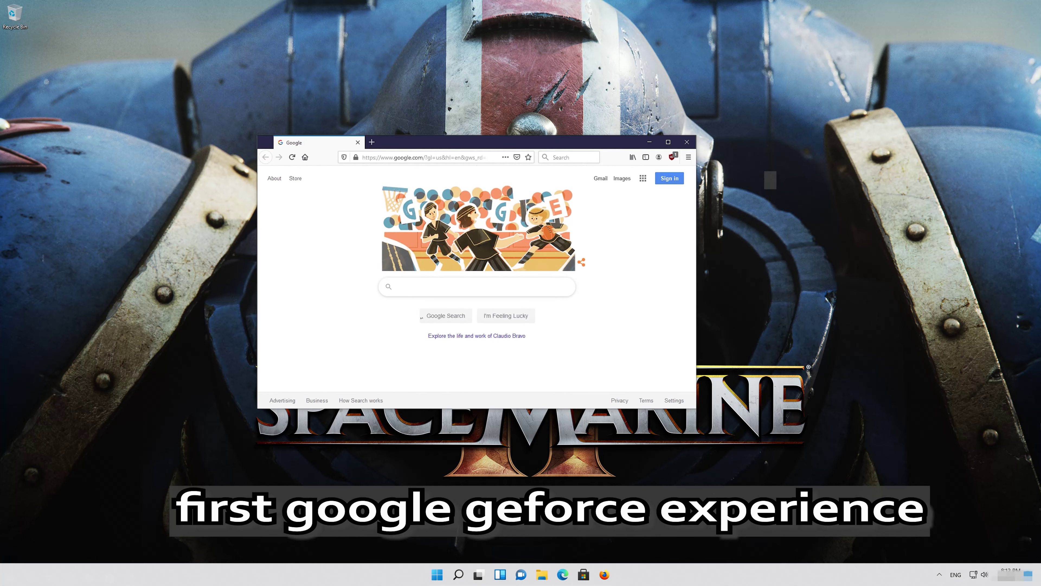
{"action": "type", "text": "gefor"}
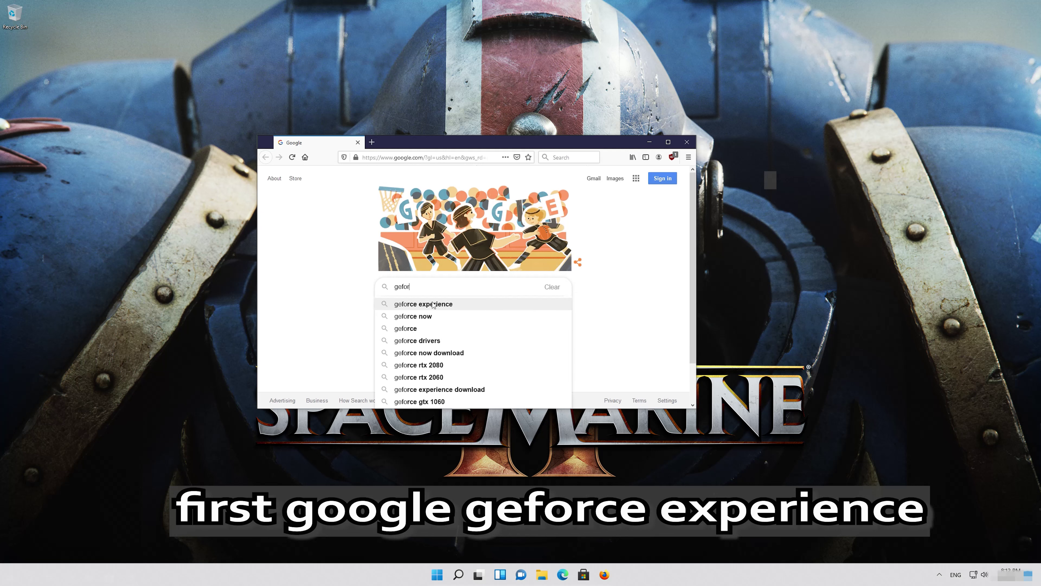
{"action": "type", "text": "ce ex"}
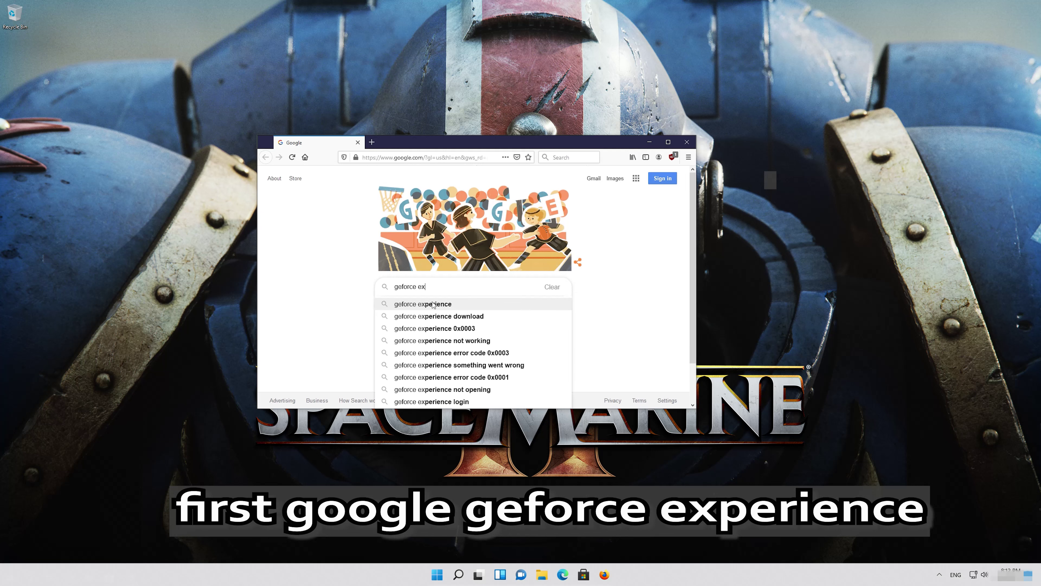
{"action": "type", "text": "perience"}
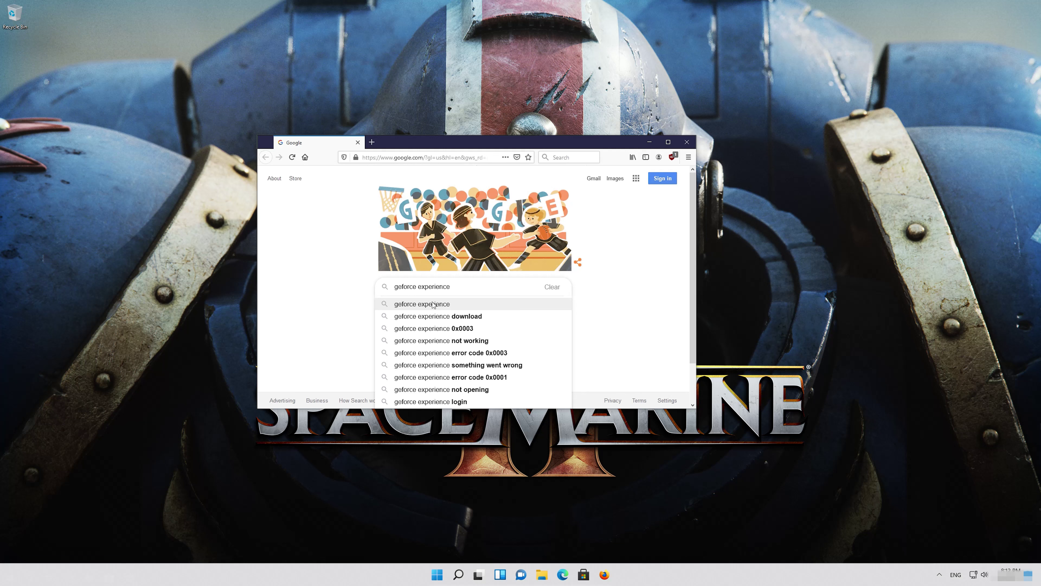
{"action": "left_click", "coordinate": [433, 304]}
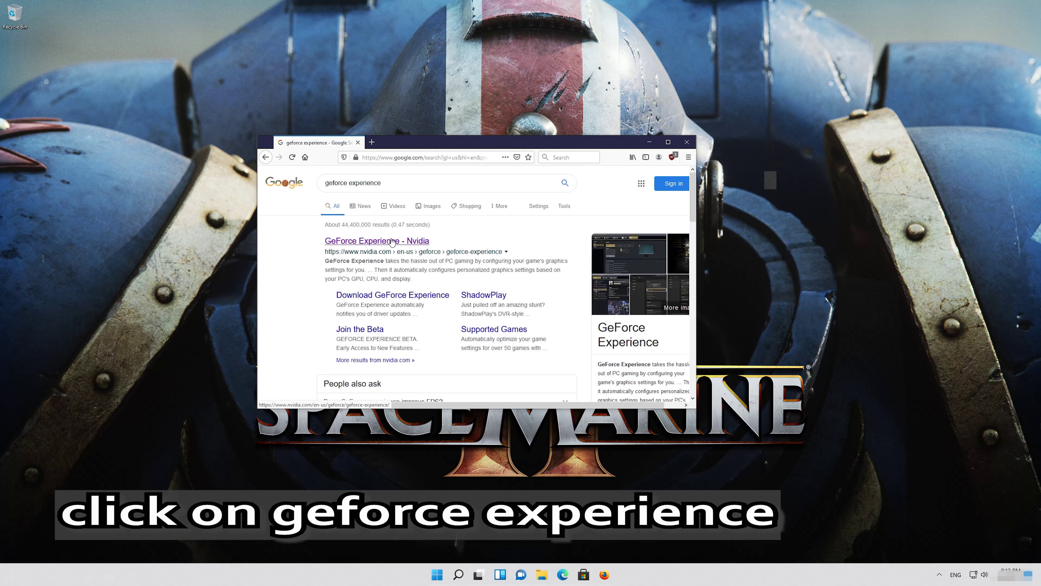
{"action": "left_click", "coordinate": [392, 241]}
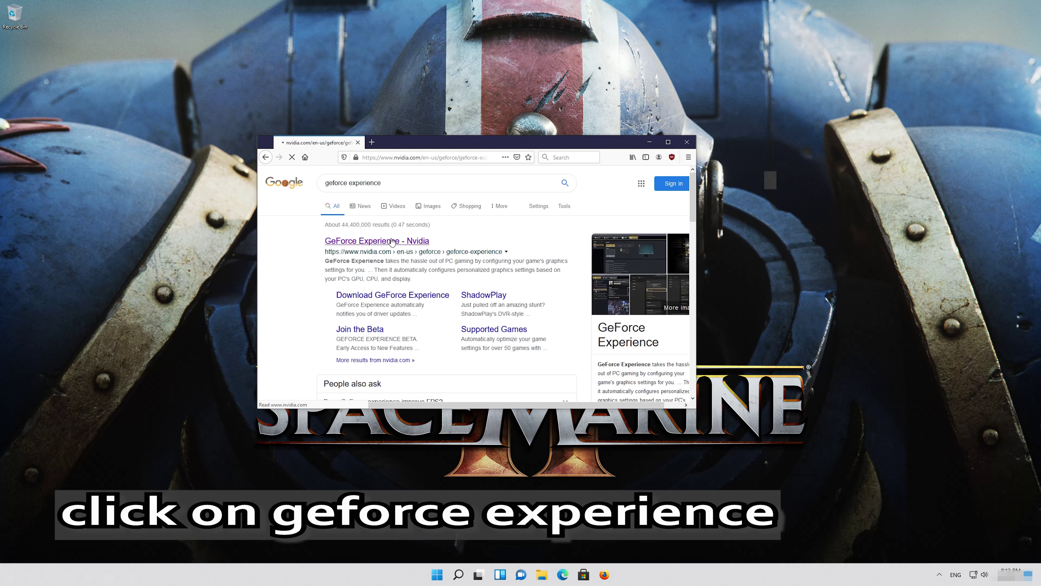
Step: Save the installer GeForce_Experience_v3.20.1.57.exe and run it, allowing it to make changes to the device
{"action": "scroll", "coordinate": [391, 241], "scroll_direction": "down", "scroll_amount": 3}
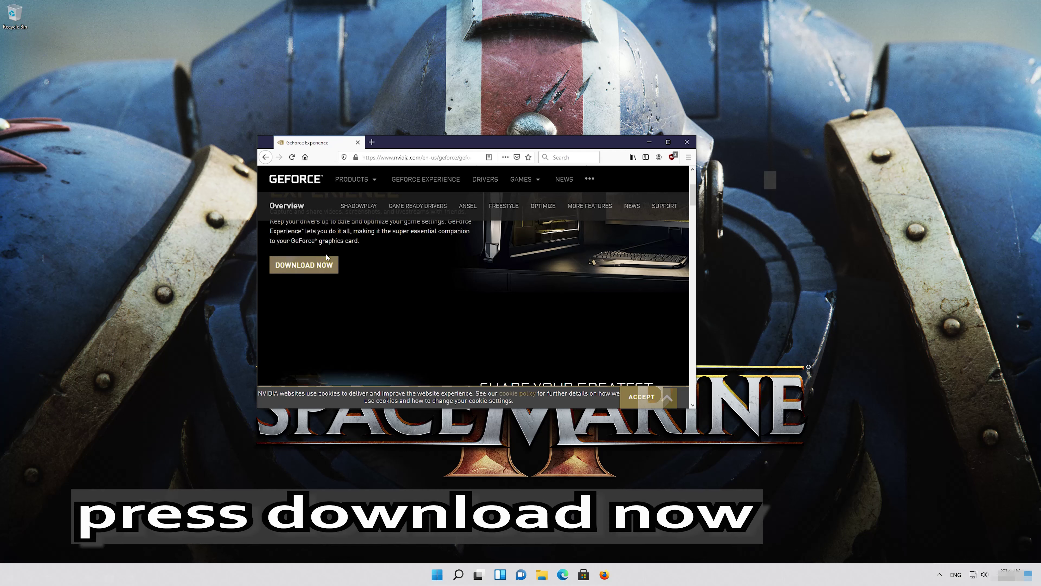
{"action": "left_click", "coordinate": [301, 270]}
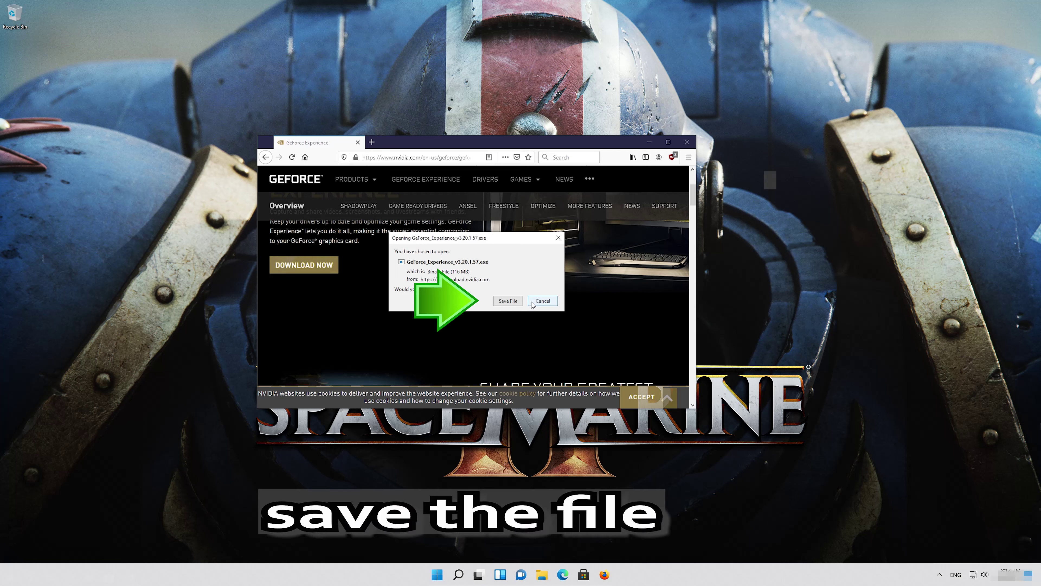
{"action": "left_click", "coordinate": [501, 301]}
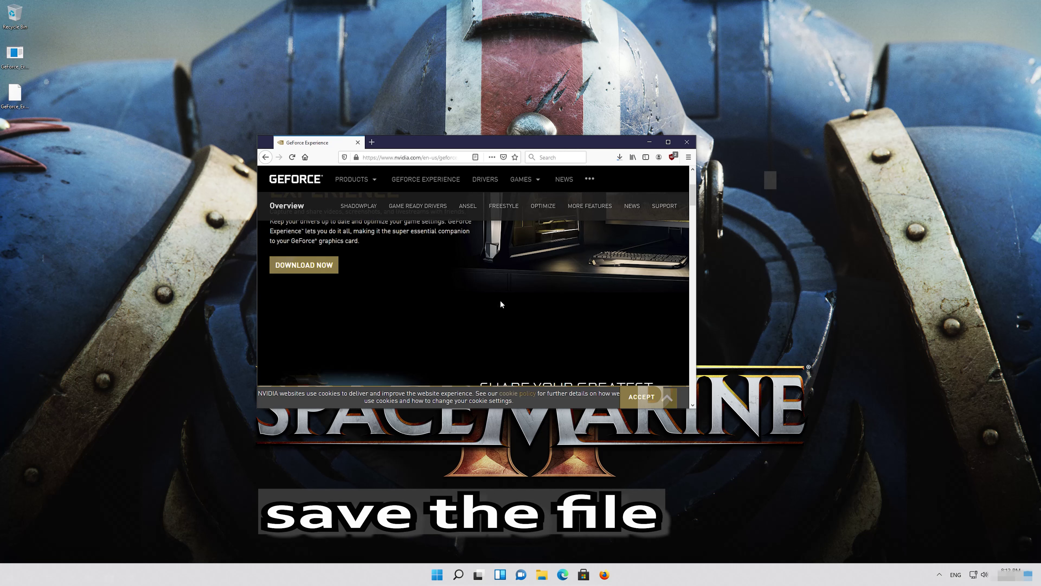
{"action": "left_click", "coordinate": [619, 157]}
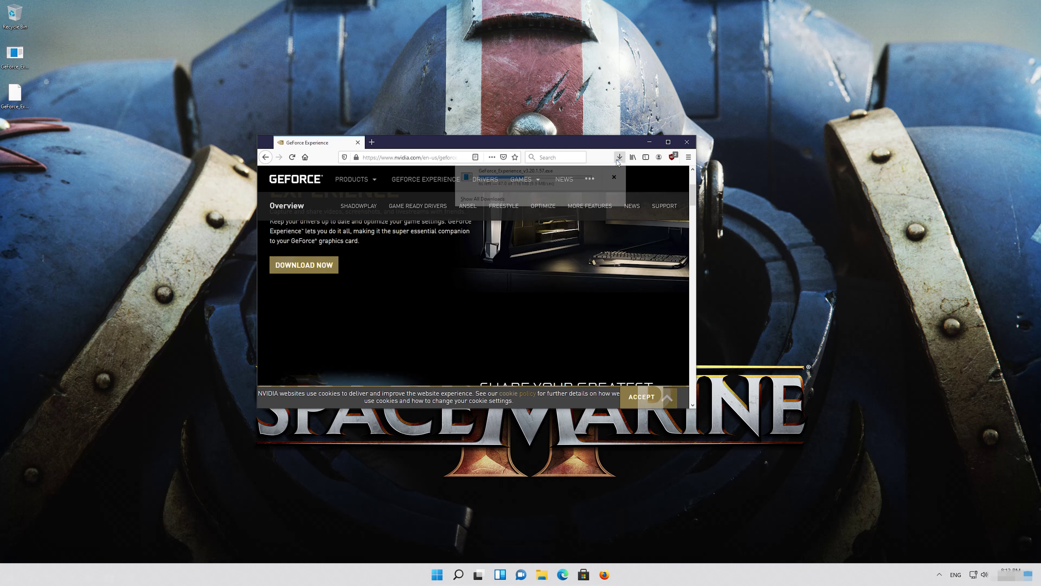
{"action": "left_click", "coordinate": [688, 143]}
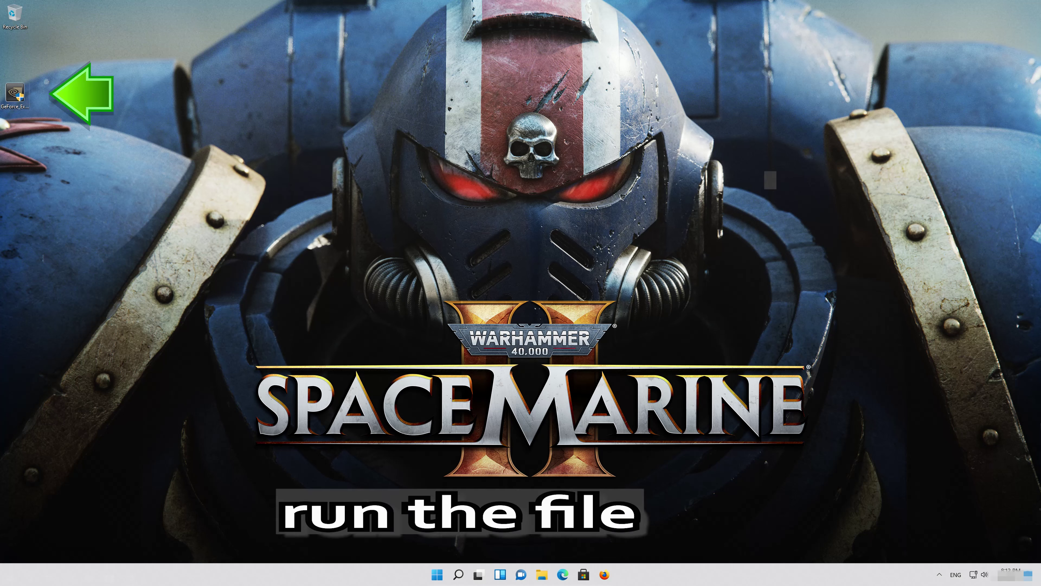
{"action": "double_click", "coordinate": [14, 94]}
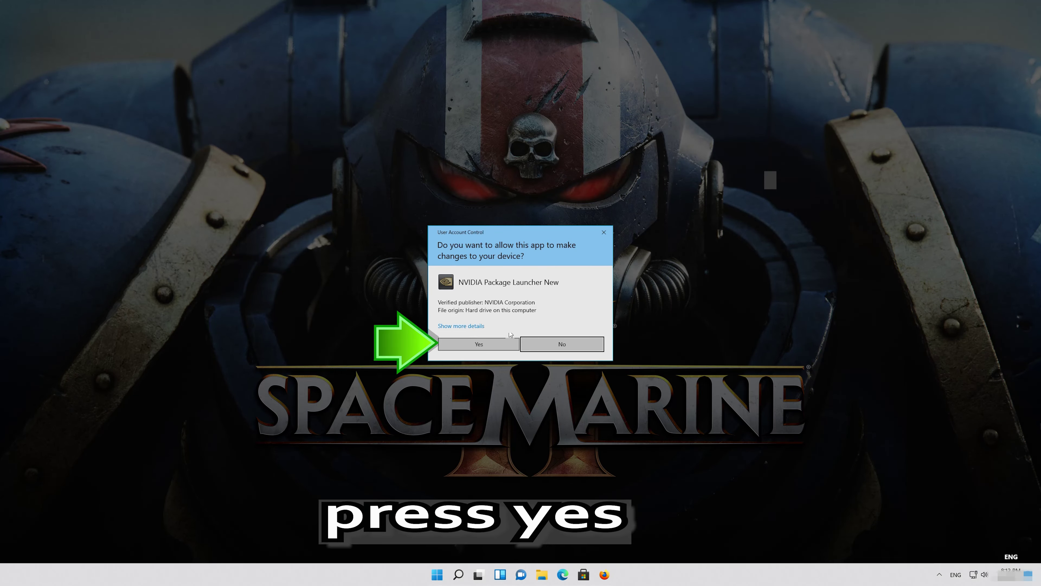
{"action": "left_click", "coordinate": [480, 343]}
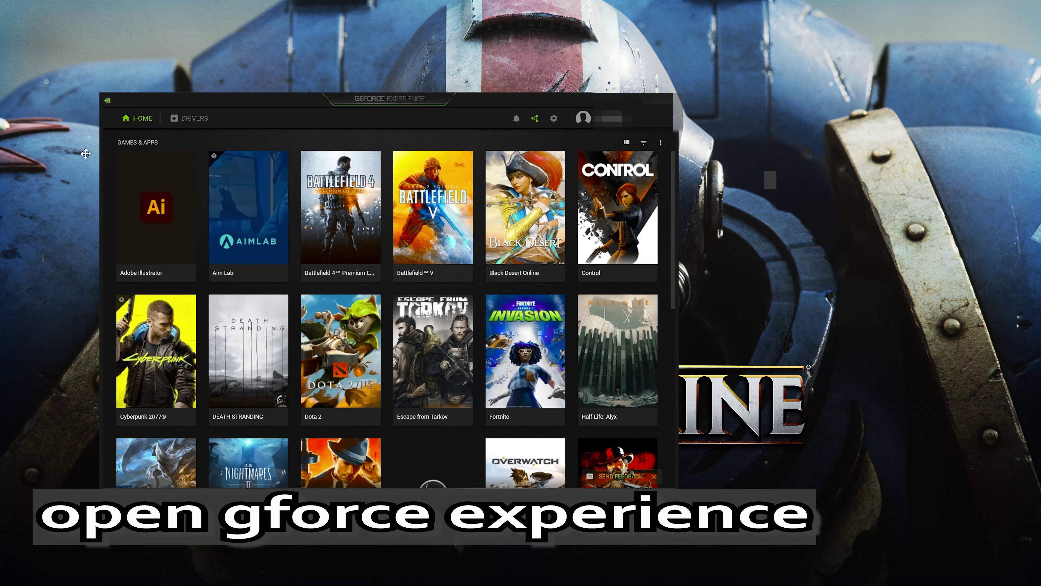
Step: In GeForce Experience, check for driver updates and download GeForce Game Ready Driver 471.68 with an express installation
{"action": "left_click_drag", "start_coordinate": [263, 100], "coordinate": [390, 76]}
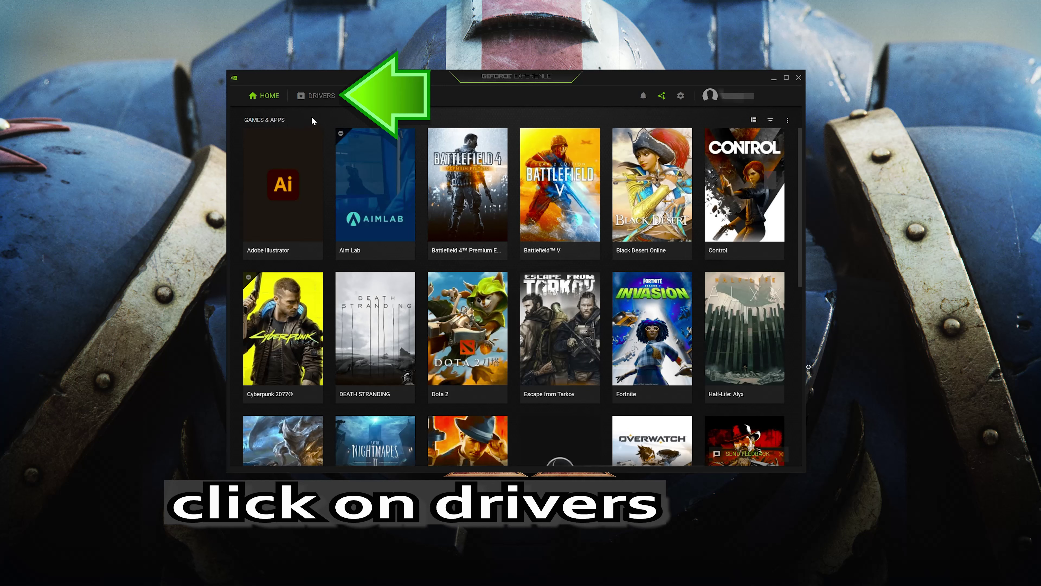
{"action": "left_click", "coordinate": [314, 98]}
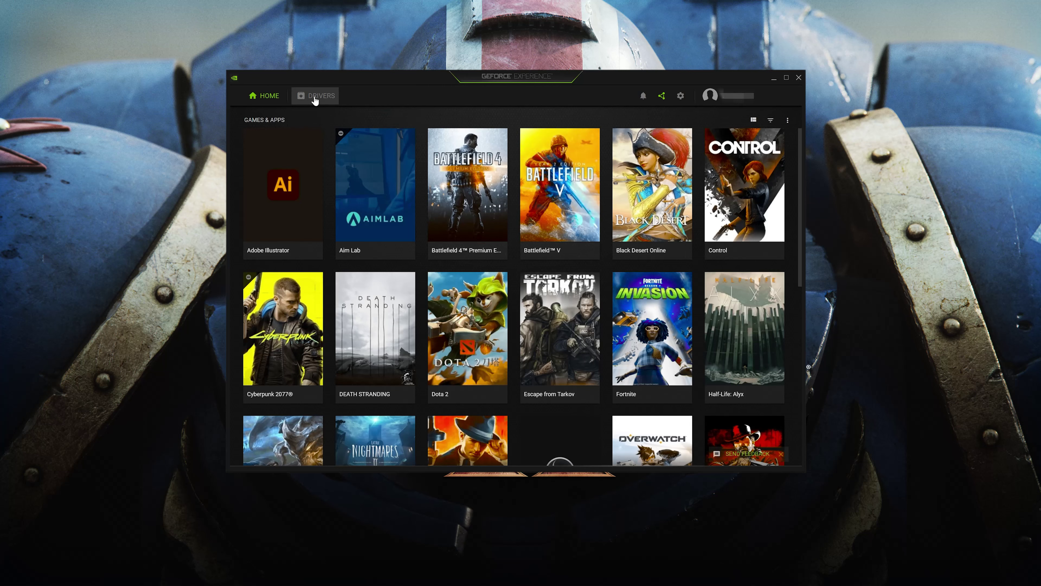
{"action": "left_click", "coordinate": [315, 99]}
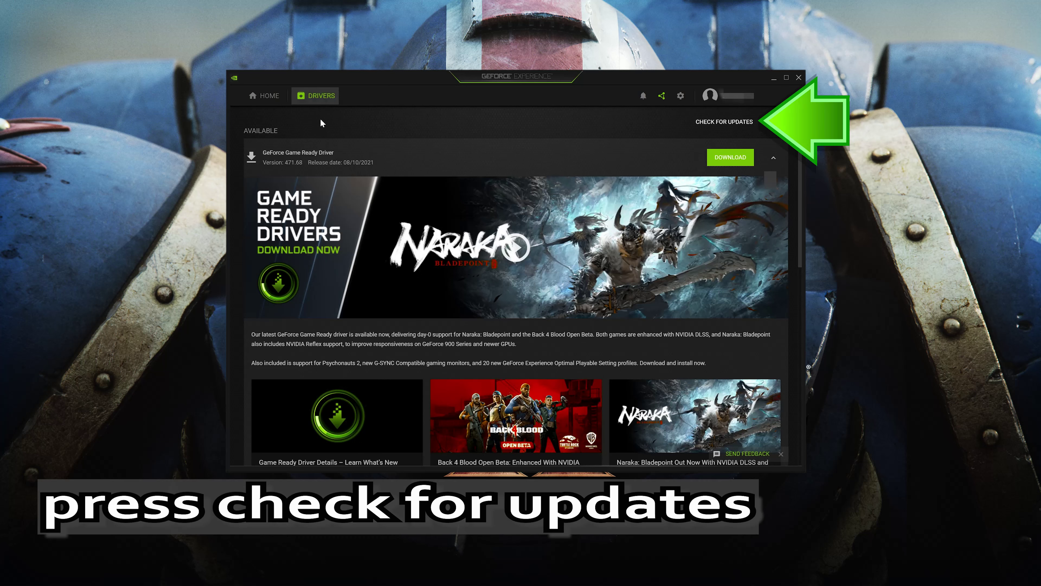
{"action": "left_click", "coordinate": [724, 123]}
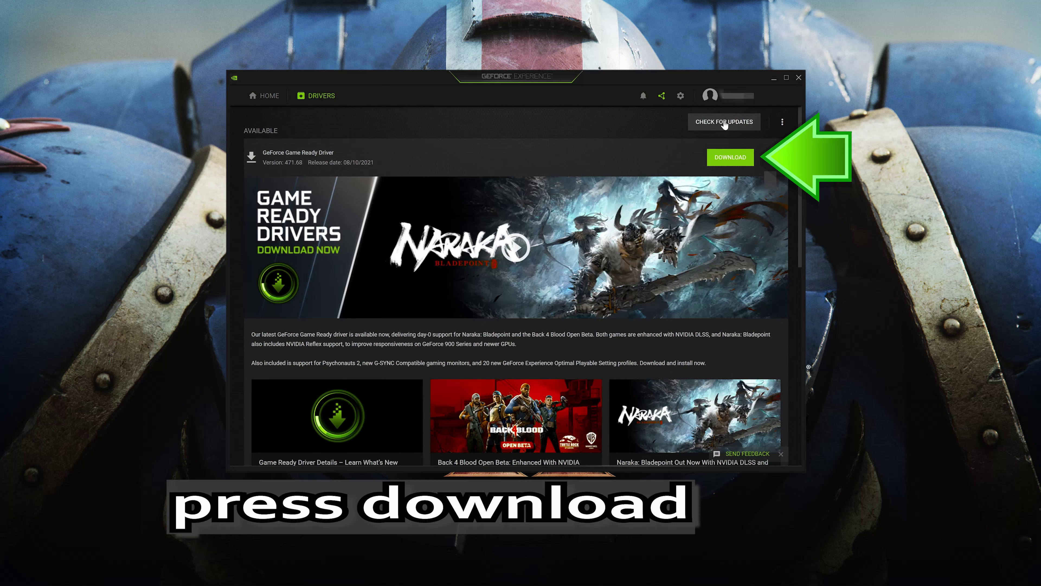
{"action": "left_click", "coordinate": [725, 158]}
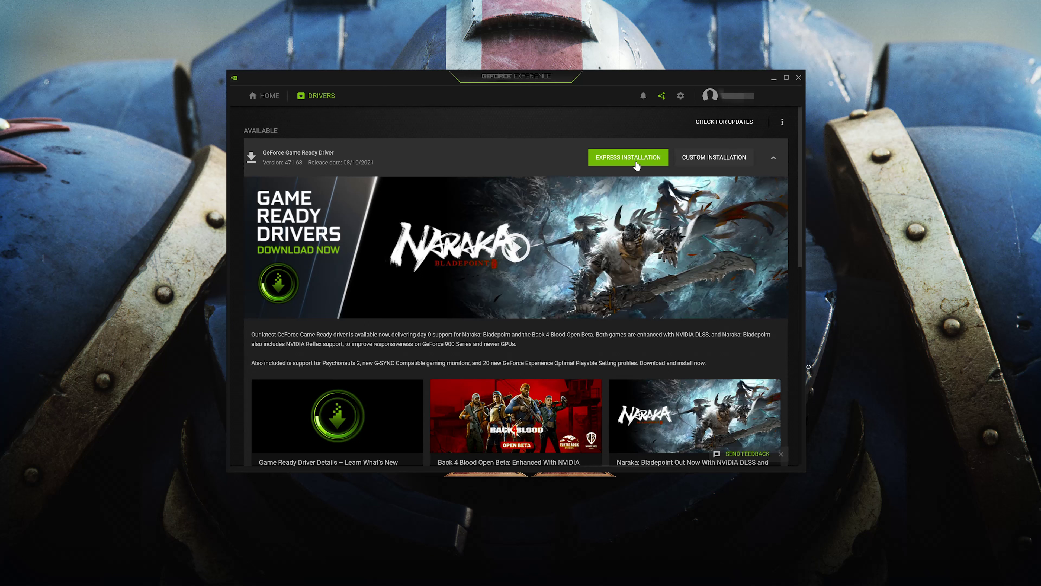
{"action": "left_click", "coordinate": [636, 166]}
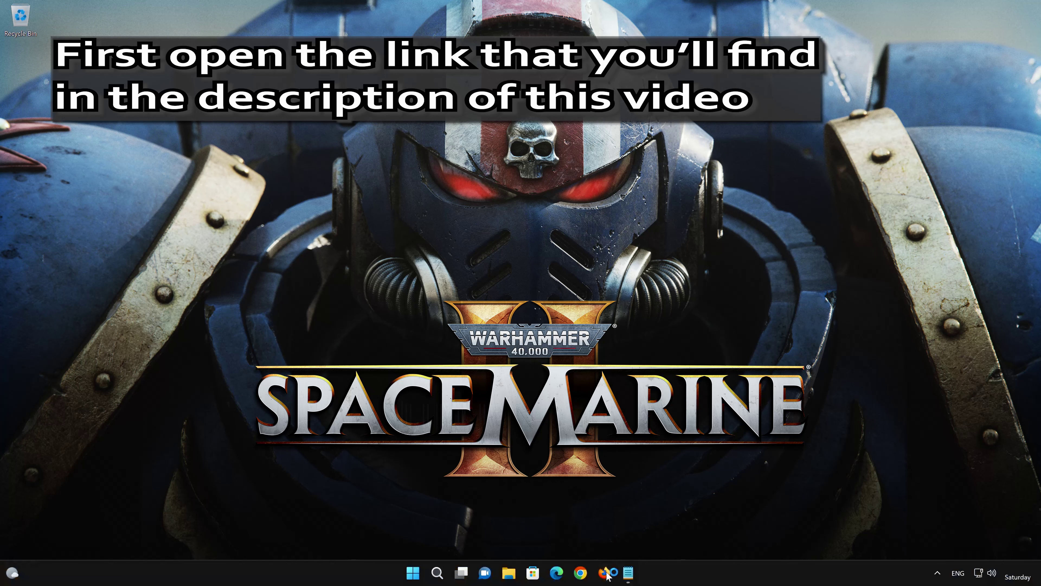
Step: Copy the Visual C++ Redistributable downloads link from the text note and open it in Firefox
{"action": "left_click", "coordinate": [604, 572]}
{"action": "left_click", "coordinate": [634, 577]}
{"action": "left_click_drag", "start_coordinate": [691, 143], "coordinate": [316, 143]}
{"action": "right_click", "coordinate": [317, 144]}
{"action": "left_click", "coordinate": [406, 198]}
{"action": "left_click", "coordinate": [715, 85]}
{"action": "right_click", "coordinate": [455, 108]}
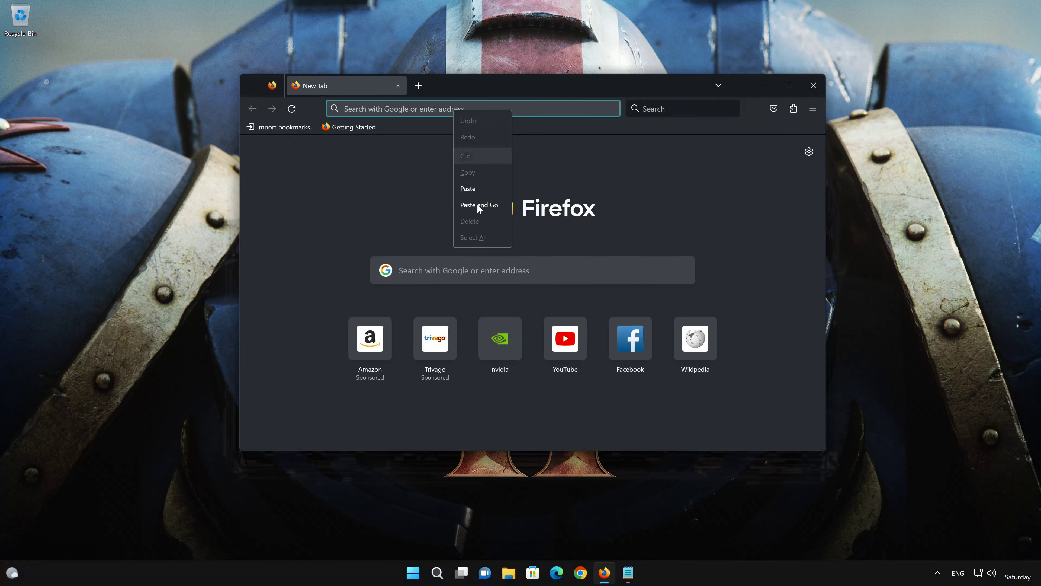
{"action": "left_click", "coordinate": [477, 204]}
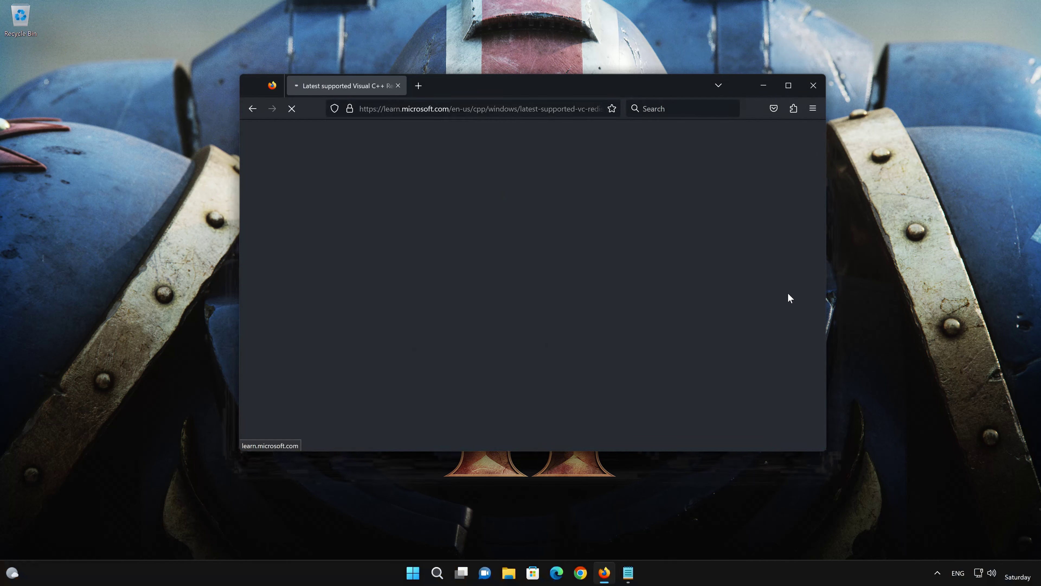
Step: Download the X86 and X64 Visual C++ 2015–2022 Redistributable installers and close the browser
{"action": "scroll", "coordinate": [788, 298], "scroll_direction": "down", "scroll_amount": 10}
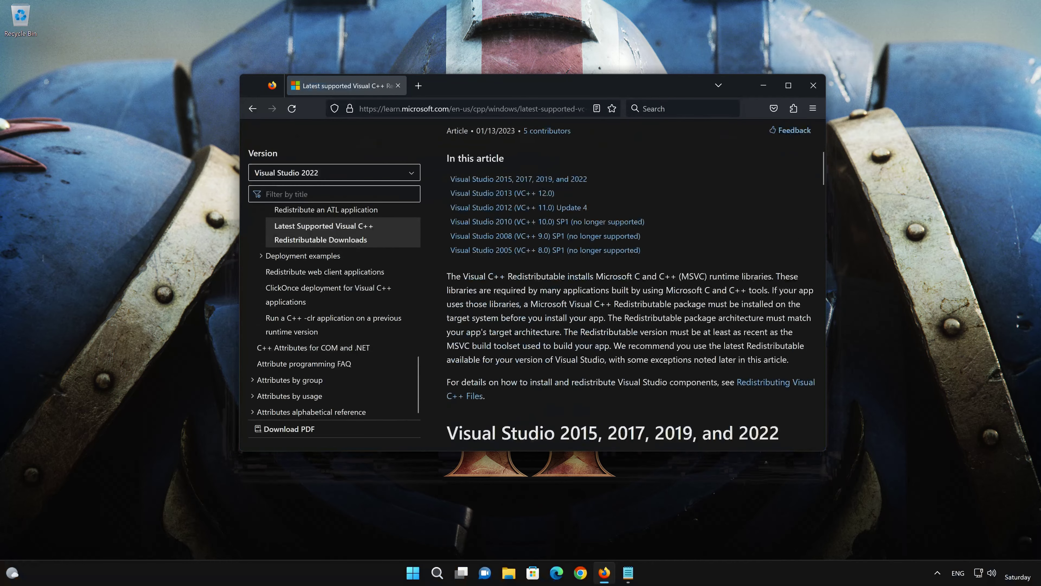
{"action": "scroll", "coordinate": [735, 332], "scroll_direction": "up", "scroll_amount": 2}
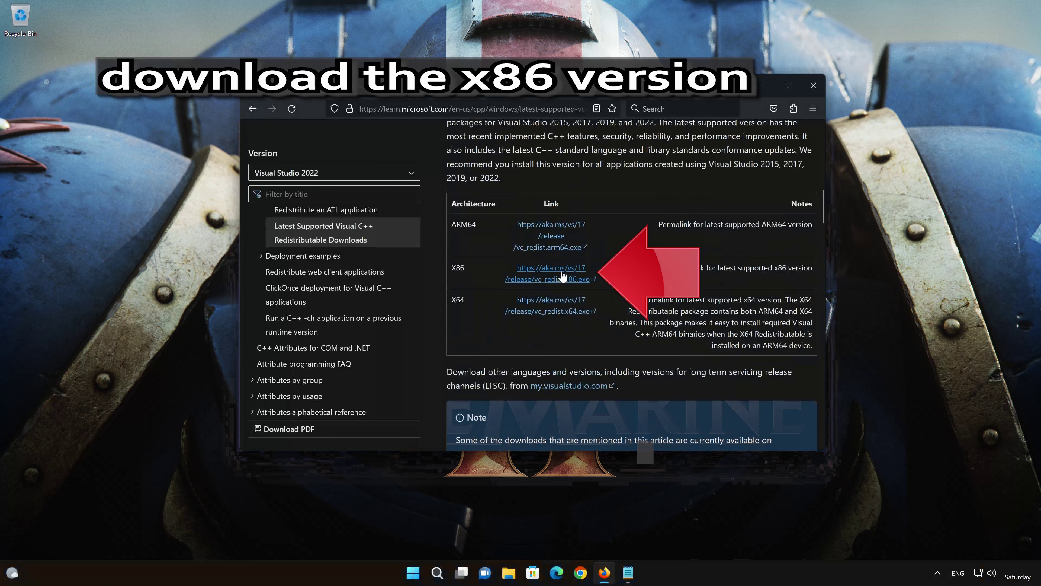
{"action": "left_click", "coordinate": [550, 279]}
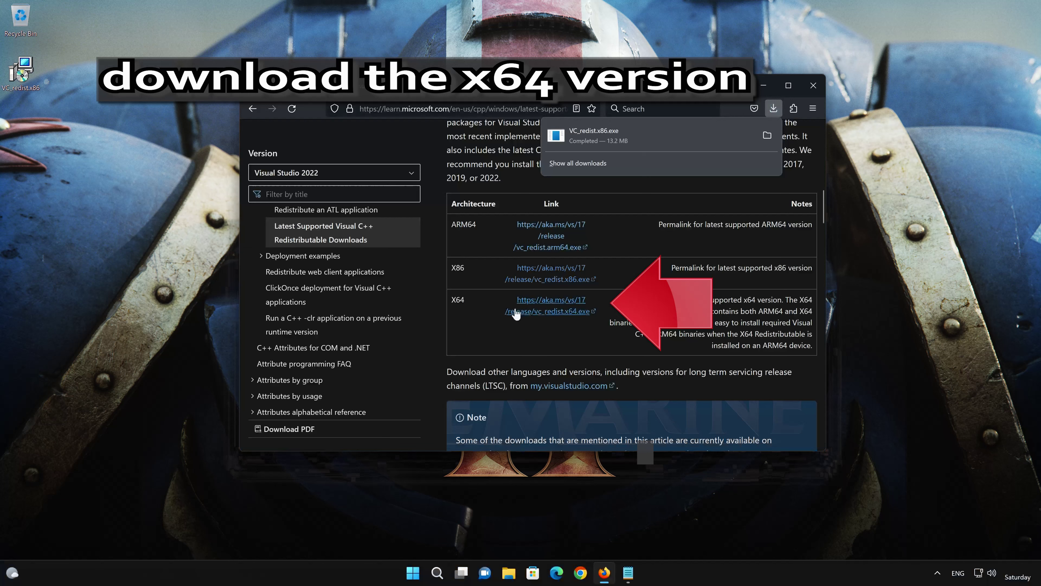
{"action": "left_click", "coordinate": [567, 312]}
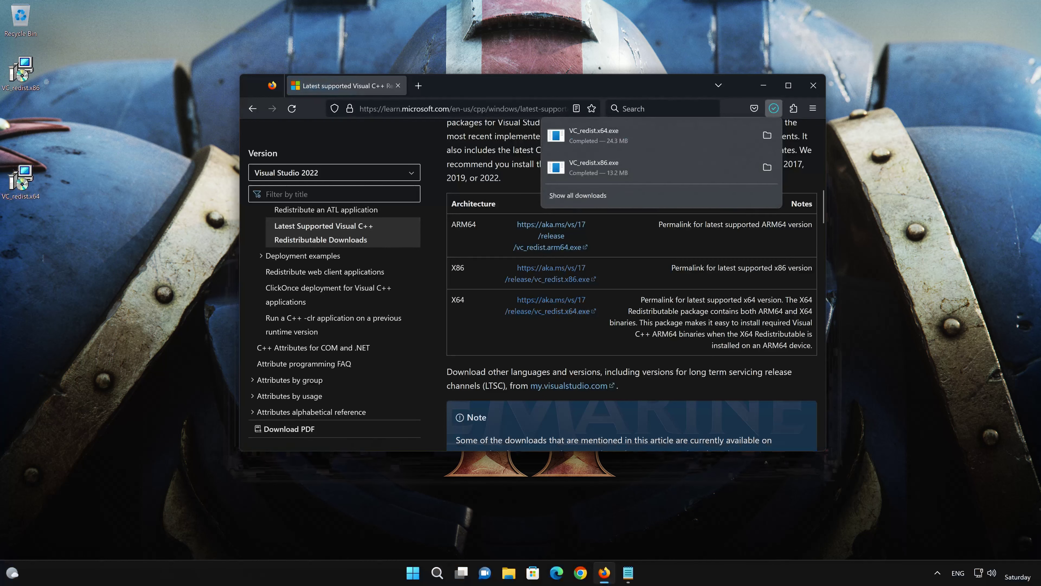
{"action": "left_click", "coordinate": [805, 87]}
{"action": "left_click", "coordinate": [805, 86]}
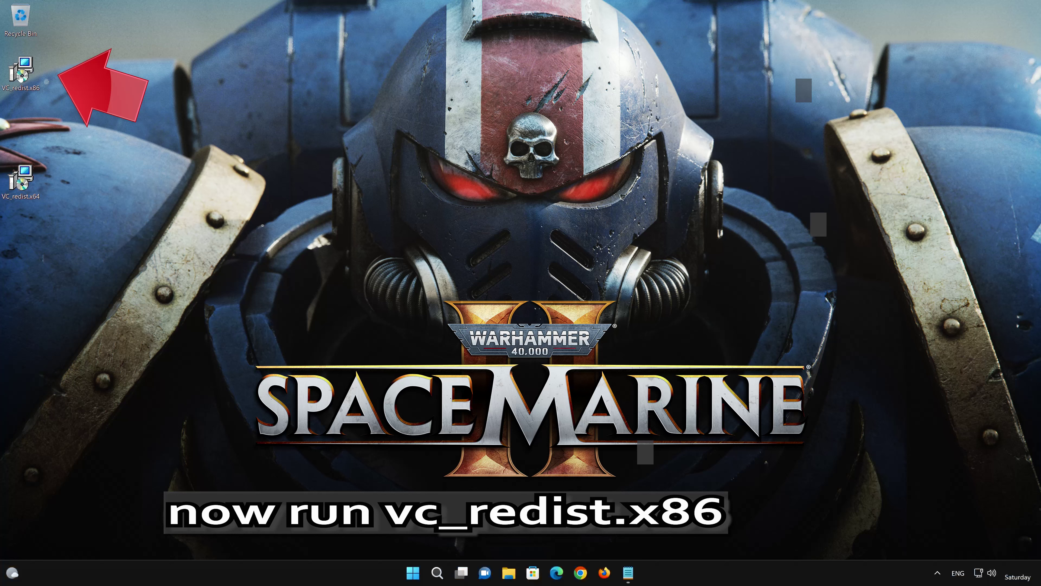
Step: Run VC_redist.x86, accept the license terms, install the x86 Visual C++ 2015-2022 Redistributable with device changes allowed, and close the installer
{"action": "double_click", "coordinate": [20, 77]}
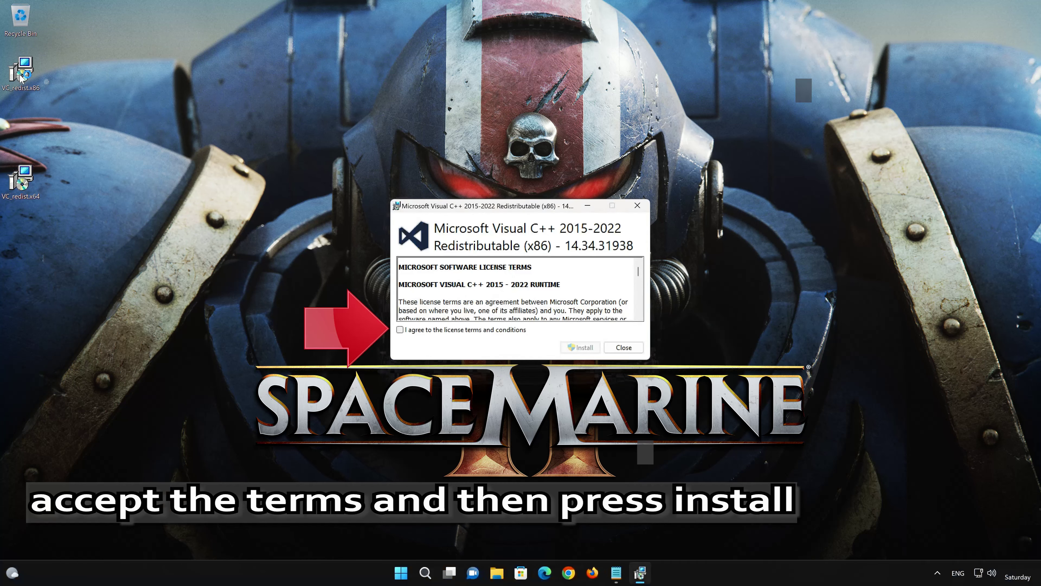
{"action": "left_click", "coordinate": [400, 330]}
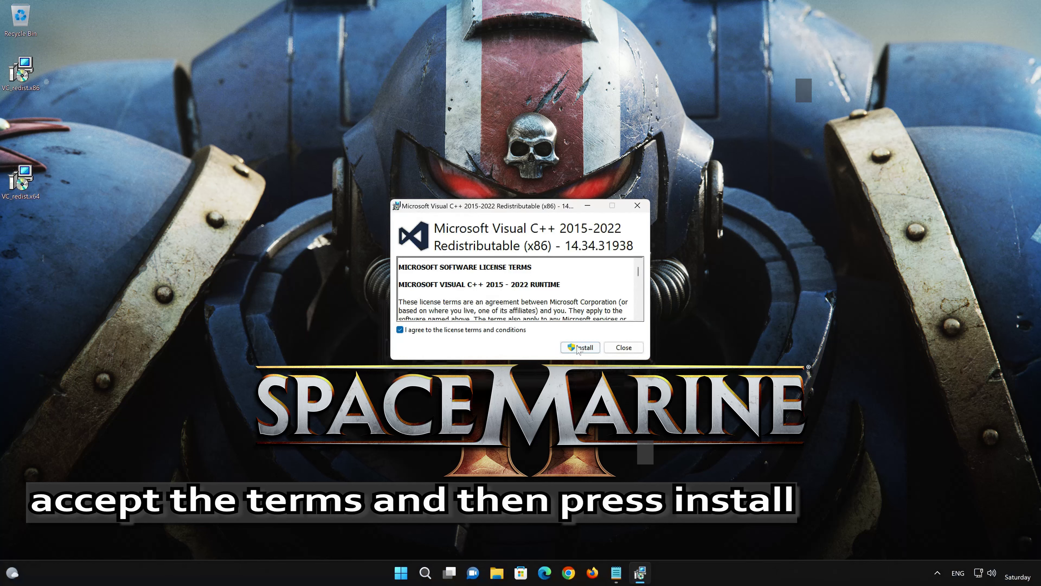
{"action": "left_click", "coordinate": [582, 348]}
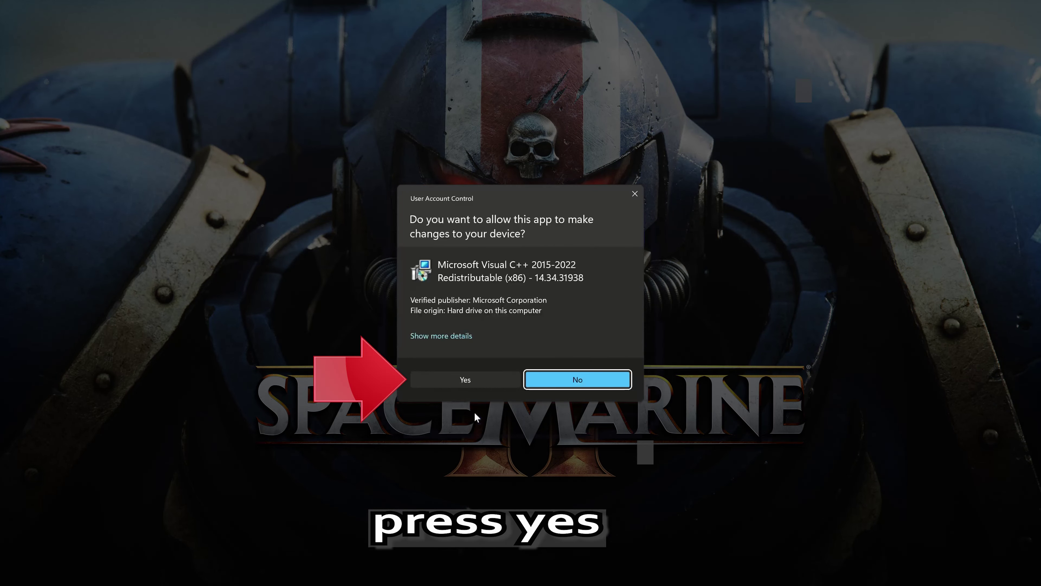
{"action": "left_click", "coordinate": [463, 384]}
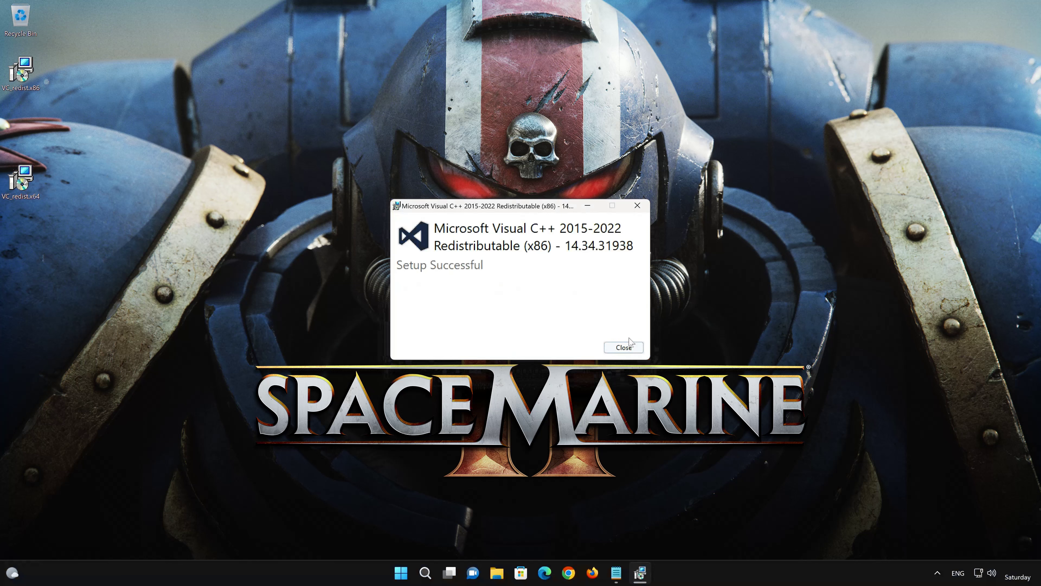
{"action": "left_click", "coordinate": [624, 347]}
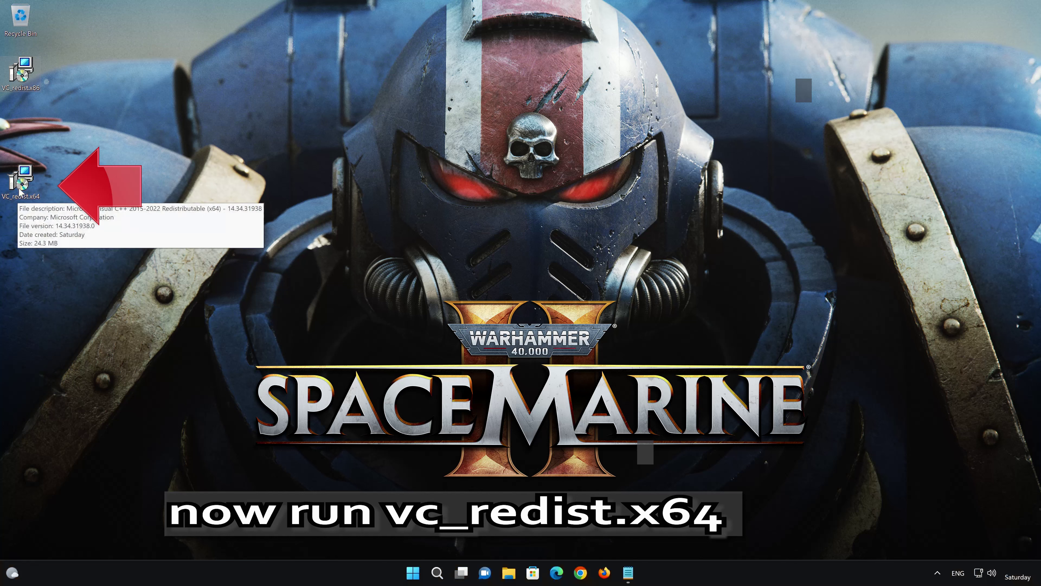
Step: Run VC_redist.x64, accept the license terms, install the x64 Visual C++ 2015-2022 Redistributable with device changes allowed, and close the installer
{"action": "double_click", "coordinate": [21, 181]}
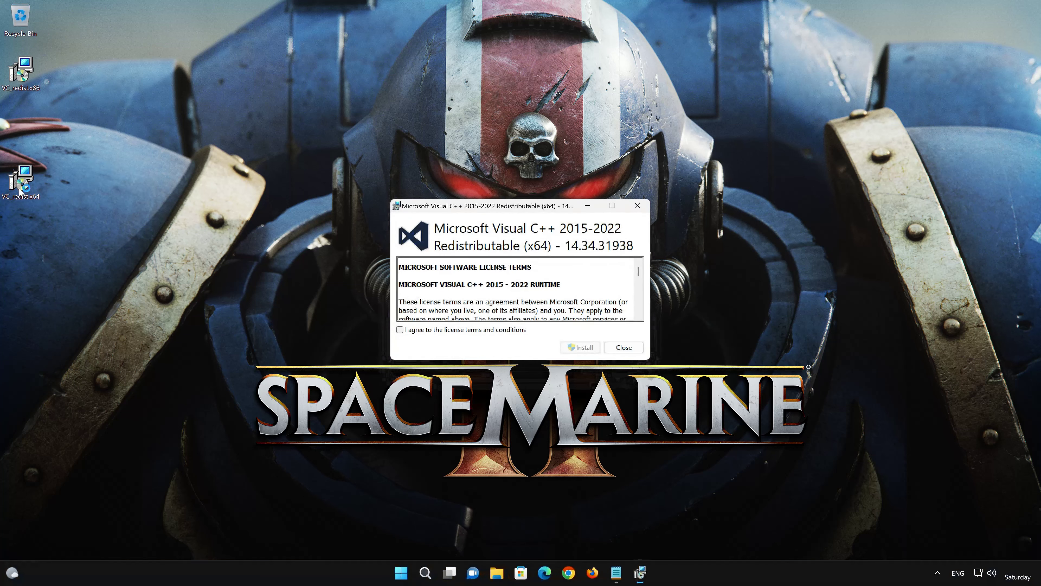
{"action": "left_click", "coordinate": [400, 330]}
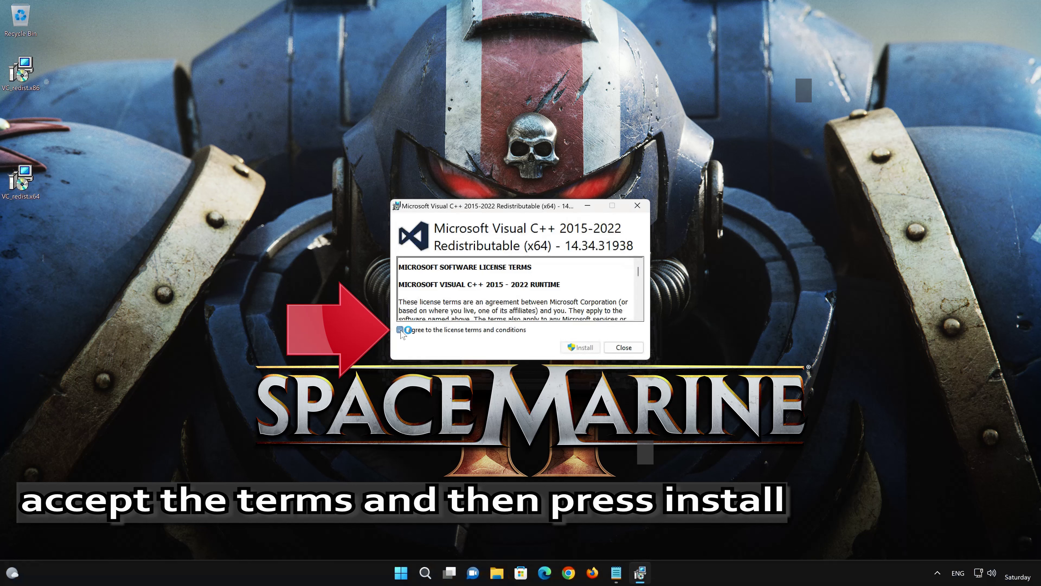
{"action": "left_click", "coordinate": [587, 347]}
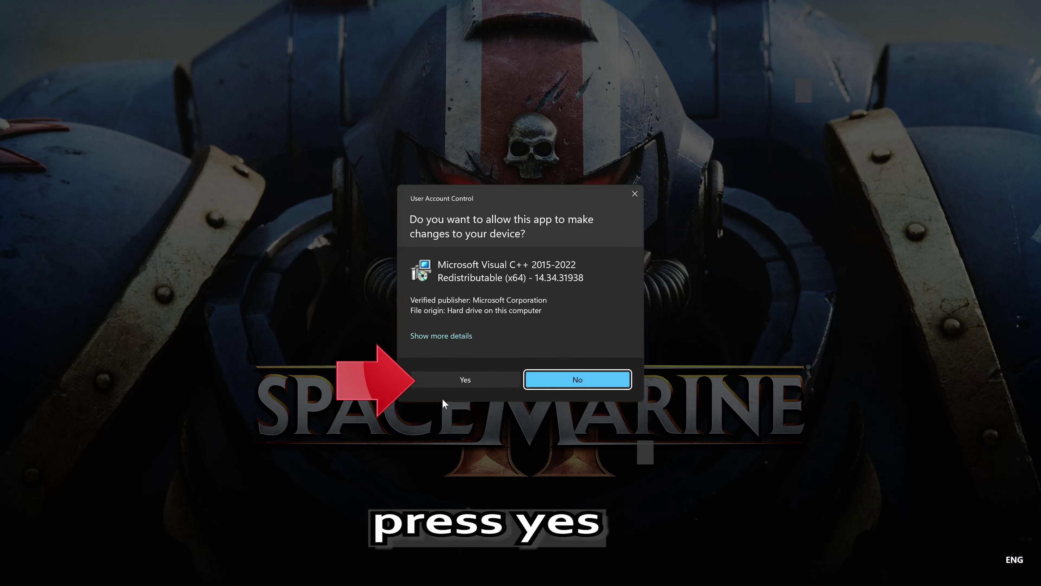
{"action": "left_click", "coordinate": [459, 381]}
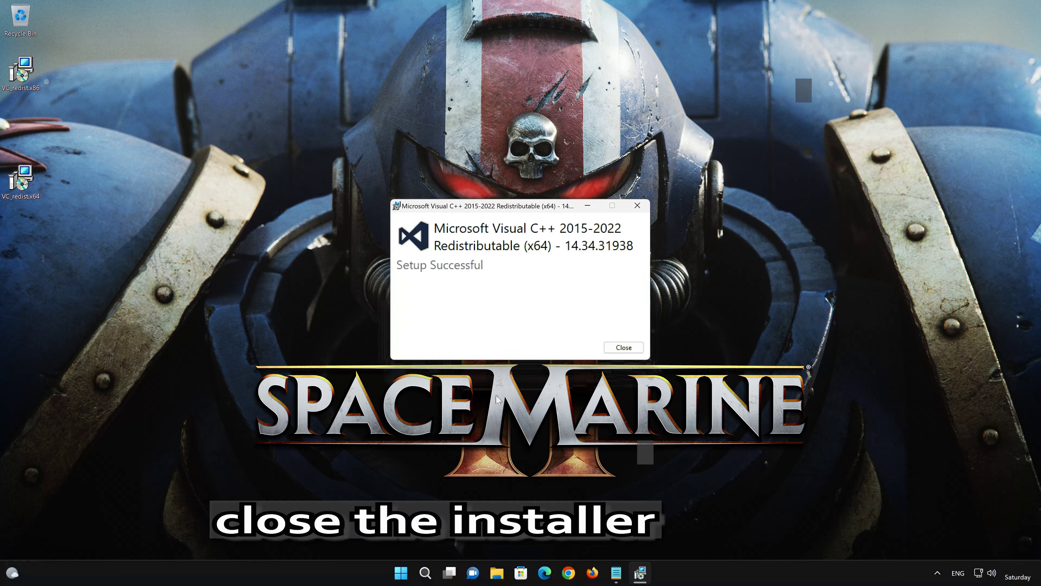
{"action": "left_click", "coordinate": [623, 348]}
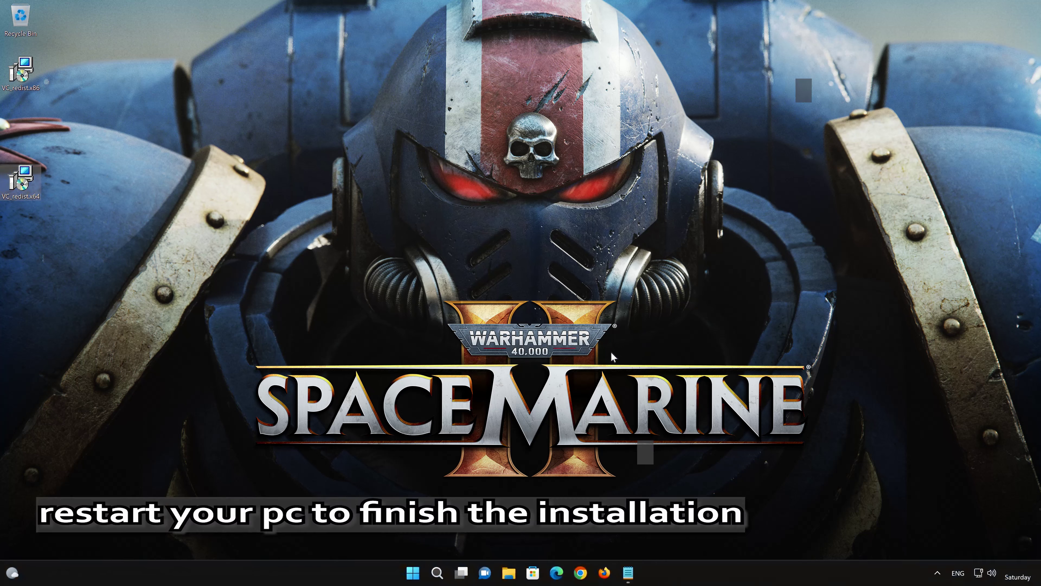
Step: Restart the PC, forcing the restart despite the open Notepad
{"action": "left_click", "coordinate": [412, 573]}
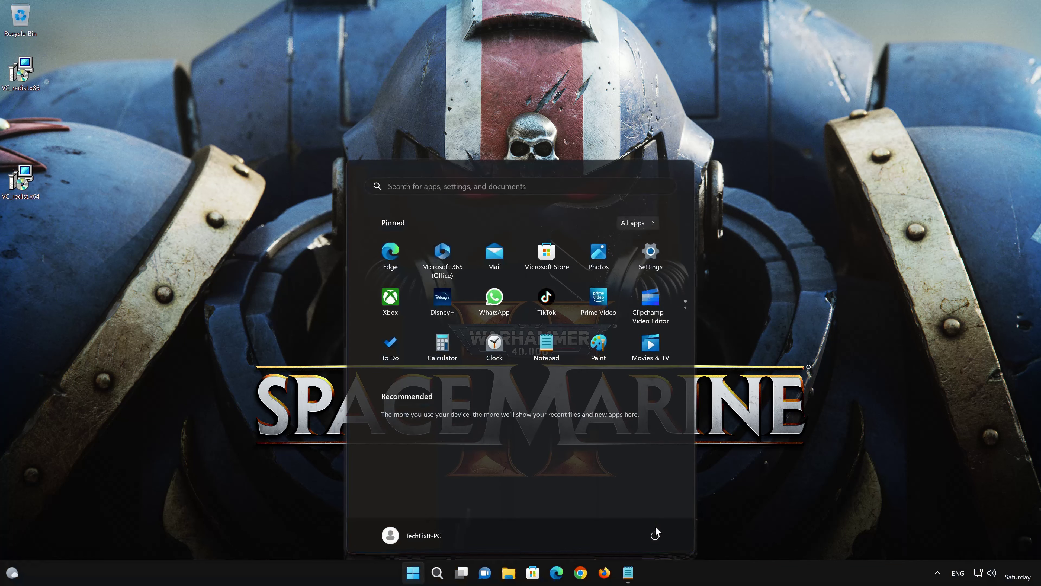
{"action": "left_click", "coordinate": [655, 535]}
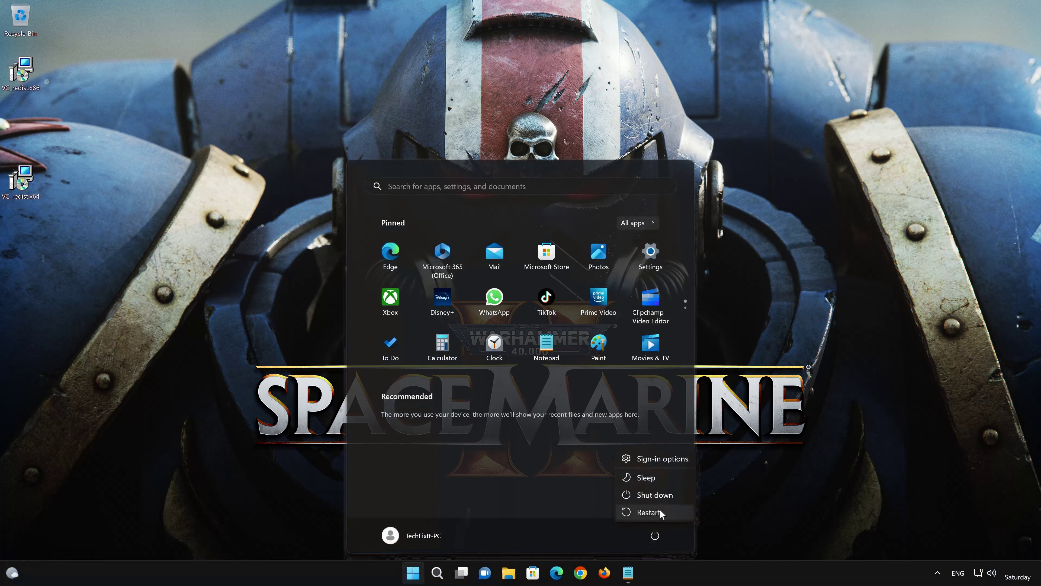
{"action": "left_click", "coordinate": [660, 509]}
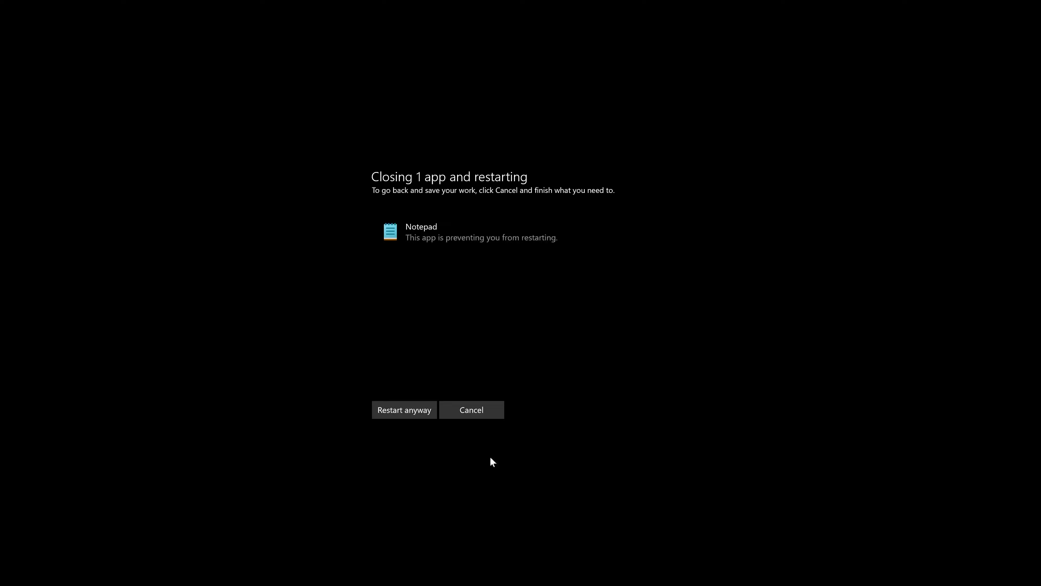
{"action": "left_click", "coordinate": [391, 412]}
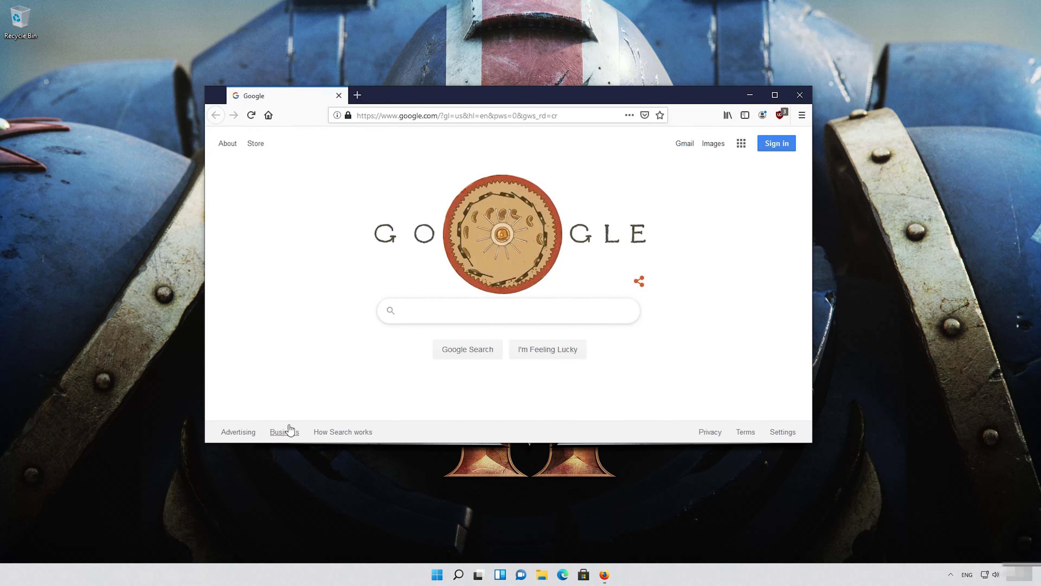
Step: Open the copied DirectX Software Development Kit link in Firefox, download and save dxsdk_aug2006.exe, and close the browser
{"action": "right_click", "coordinate": [447, 116]}
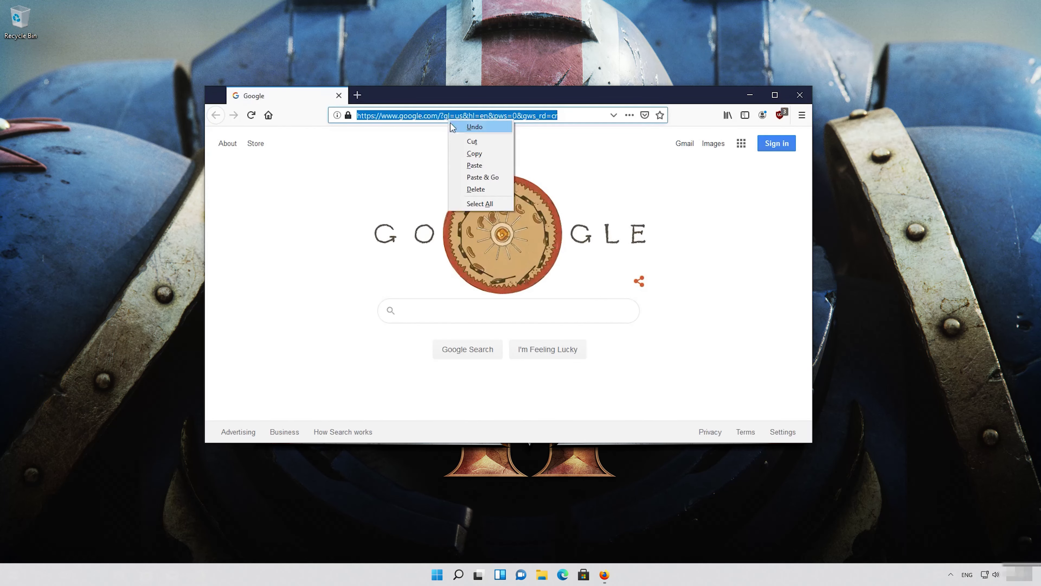
{"action": "left_click", "coordinate": [475, 175]}
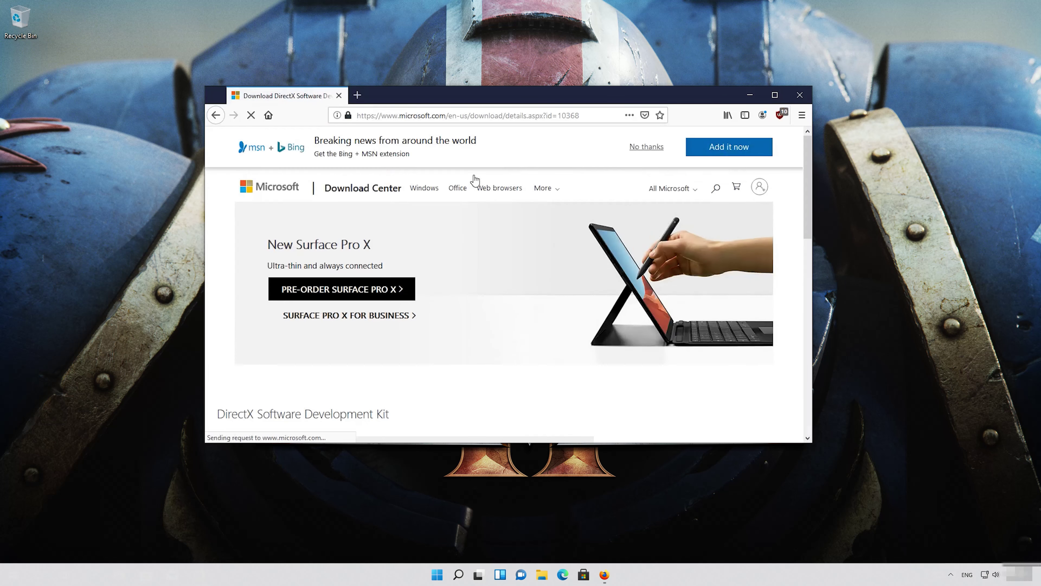
{"action": "scroll", "coordinate": [470, 209], "scroll_direction": "down", "scroll_amount": 5}
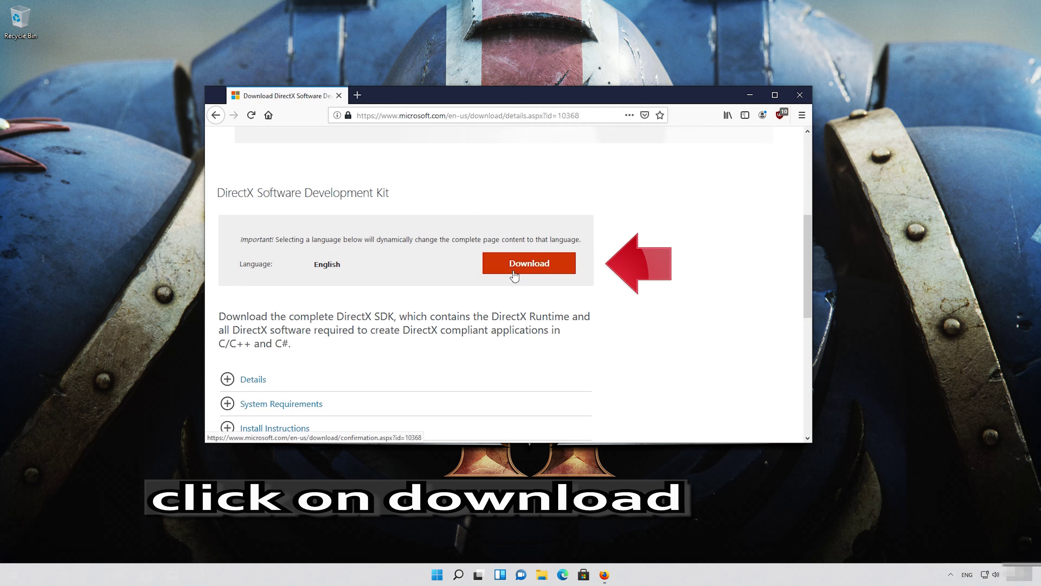
{"action": "left_click", "coordinate": [535, 270]}
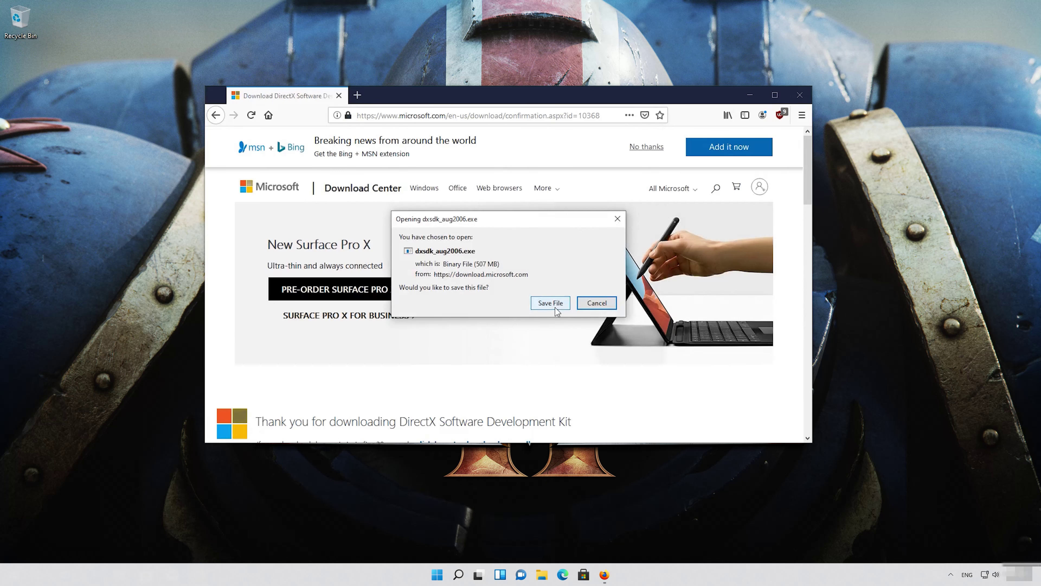
{"action": "left_click", "coordinate": [550, 303]}
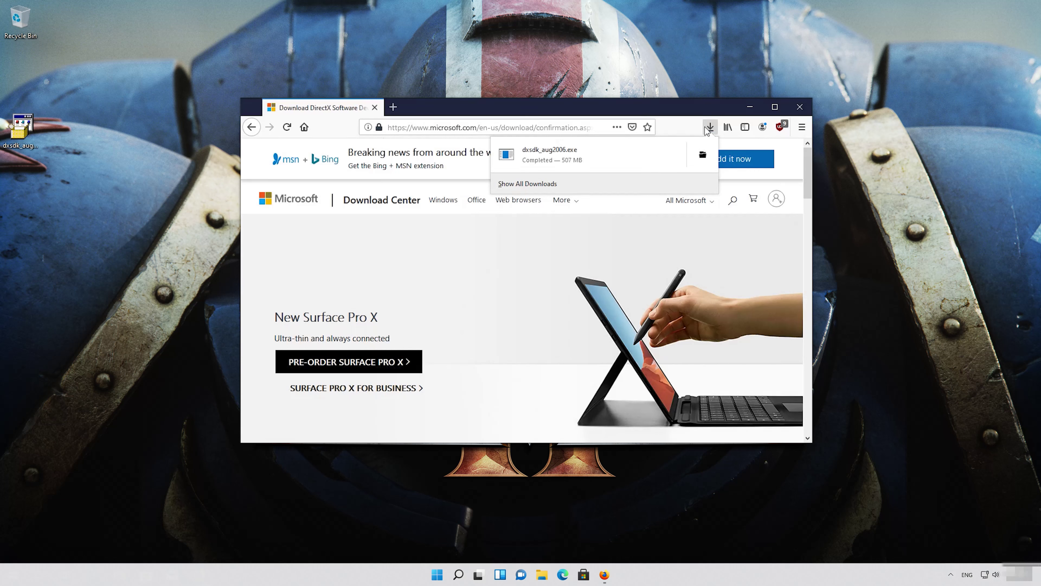
{"action": "left_click", "coordinate": [809, 112]}
{"action": "left_click", "coordinate": [810, 111]}
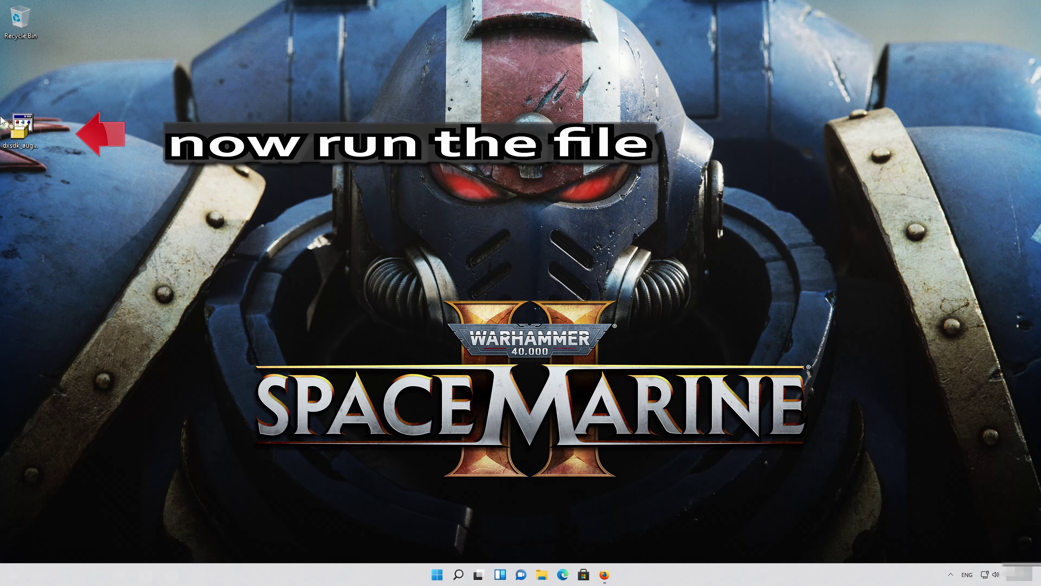
Step: Run the dxsdk_aug2006 file, accept its license, unzip the files to the default Temp folder, and allow DirectX SDK to make changes
{"action": "double_click", "coordinate": [24, 135]}
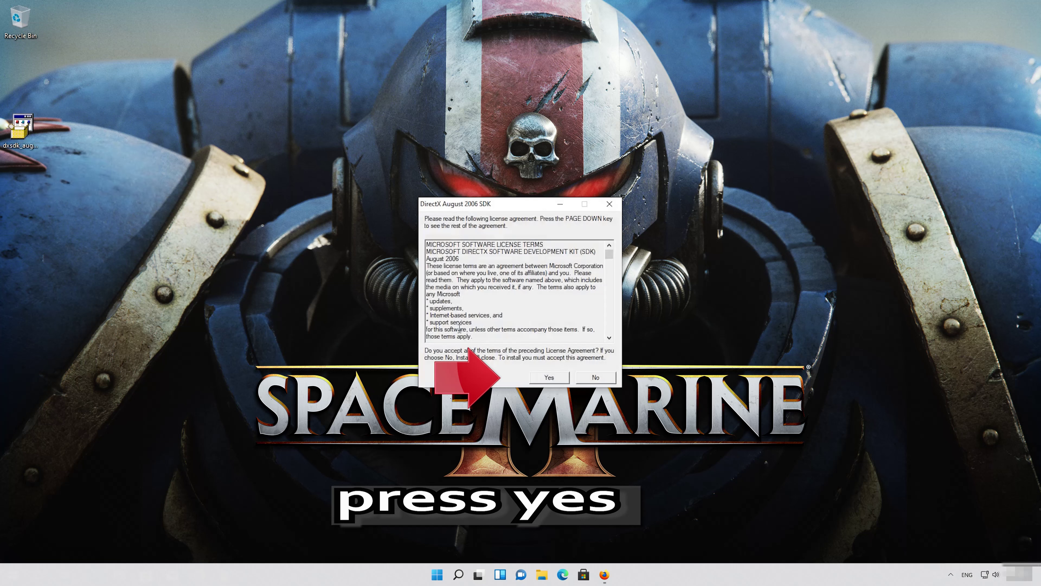
{"action": "left_click", "coordinate": [550, 377]}
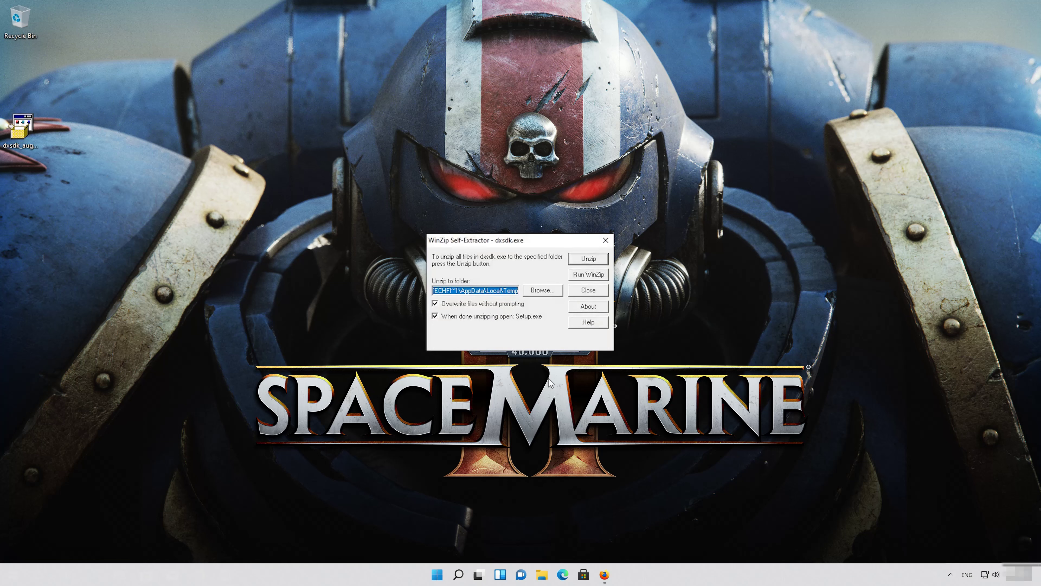
{"action": "left_click", "coordinate": [589, 259]}
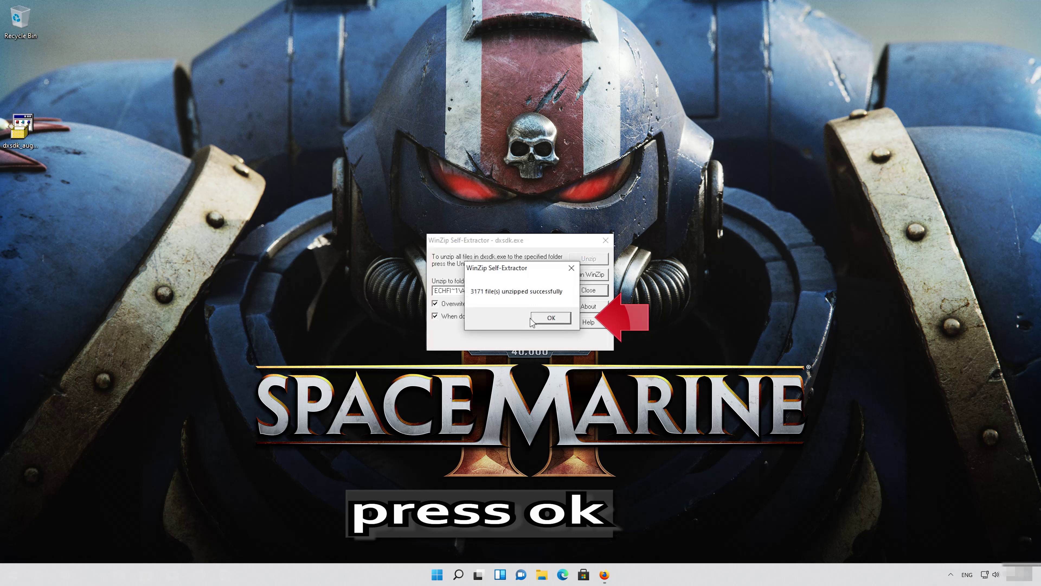
{"action": "left_click", "coordinate": [551, 318]}
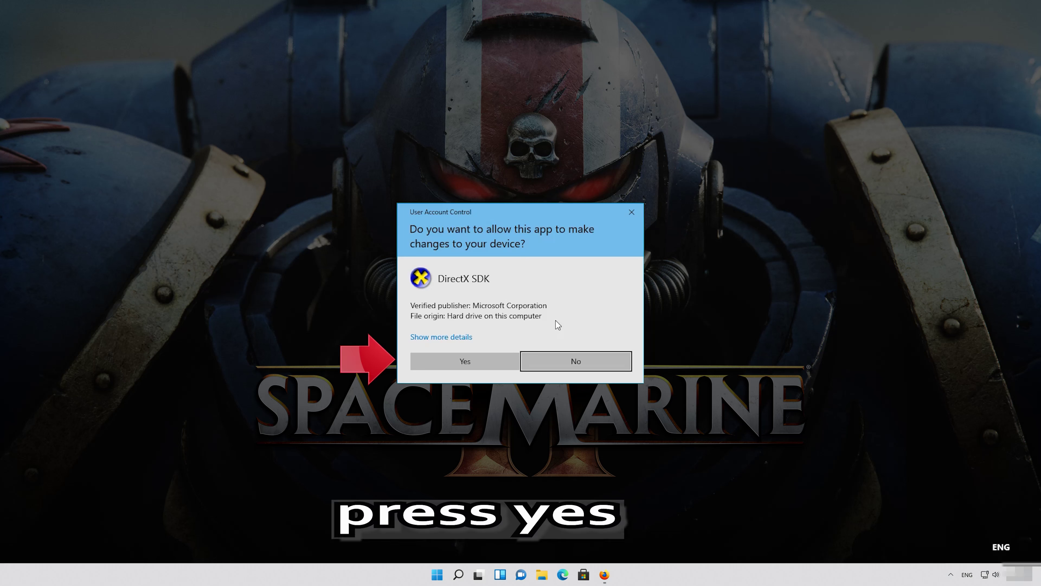
{"action": "left_click", "coordinate": [474, 363]}
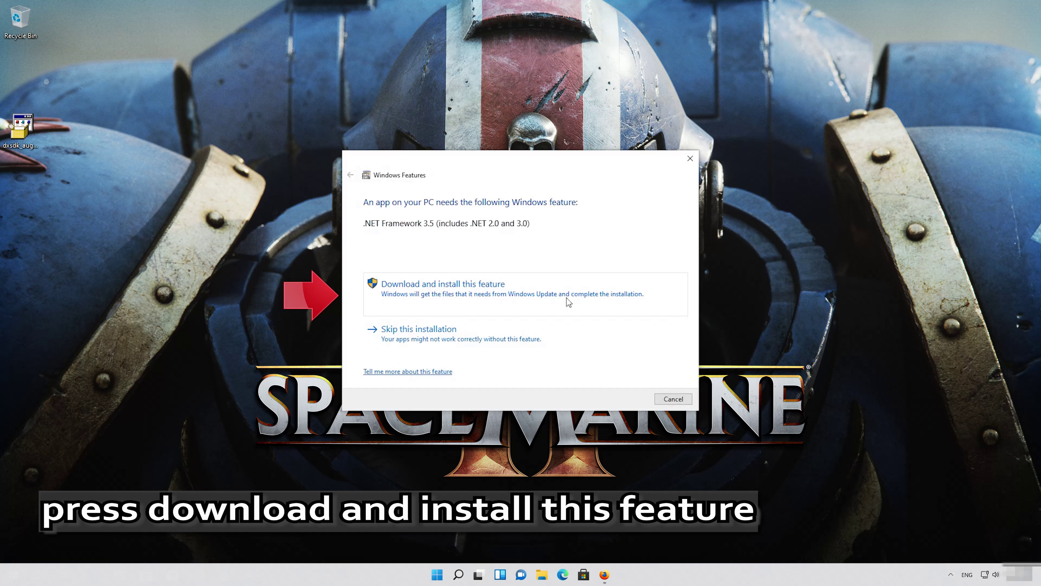
Step: Download and install the .NET Framework 3.5 feature, and install Microsoft .NET Framework 1.1 after agreeing to its license
{"action": "left_click", "coordinate": [388, 296]}
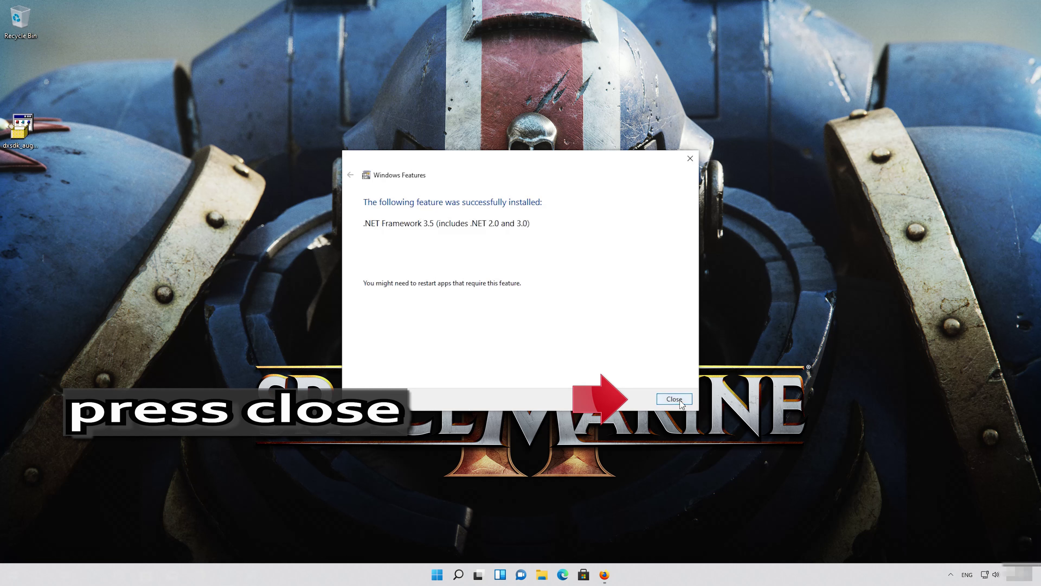
{"action": "left_click", "coordinate": [678, 399]}
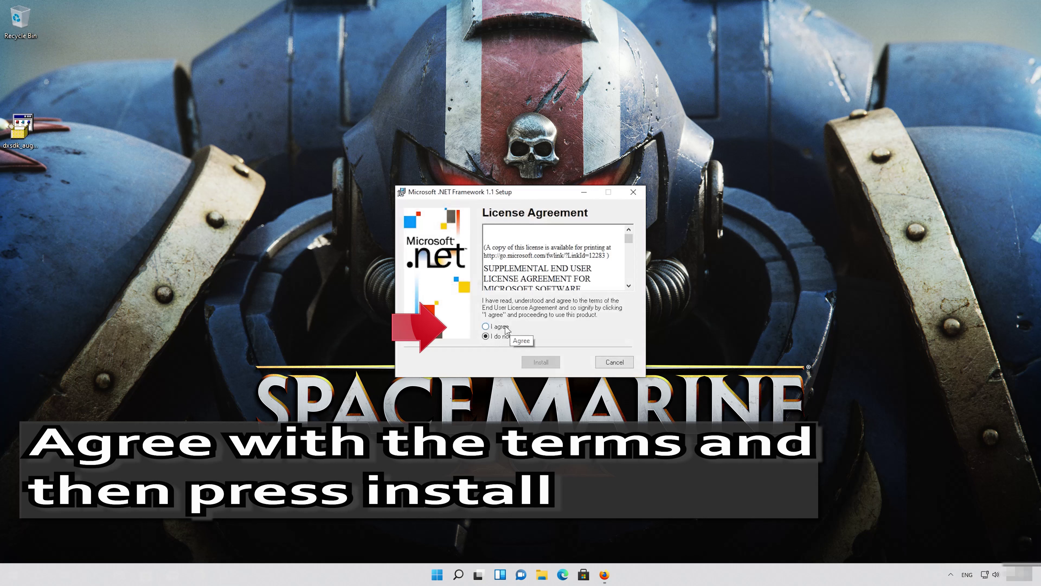
{"action": "left_click", "coordinate": [487, 326]}
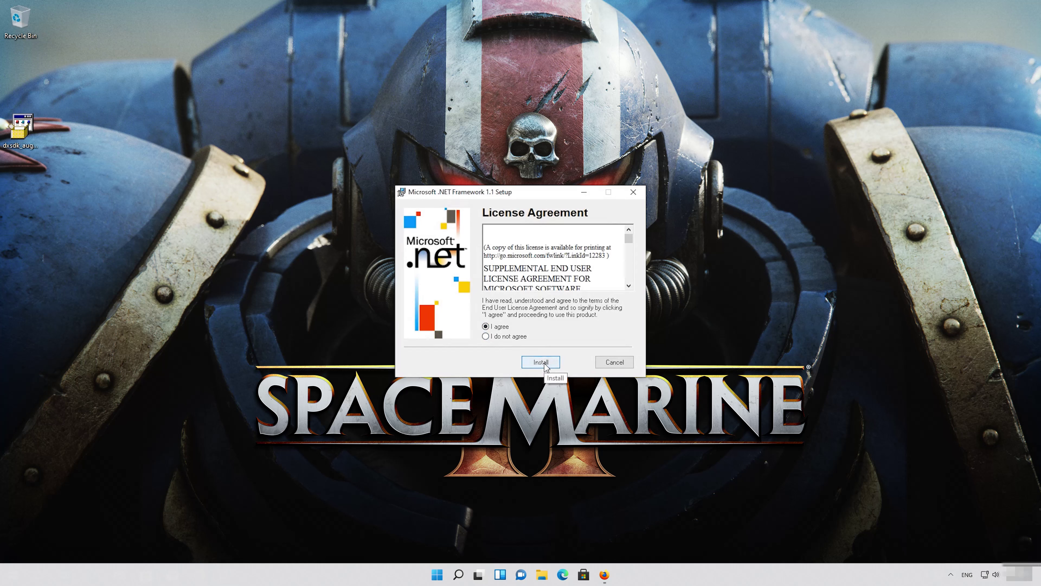
{"action": "left_click", "coordinate": [541, 362]}
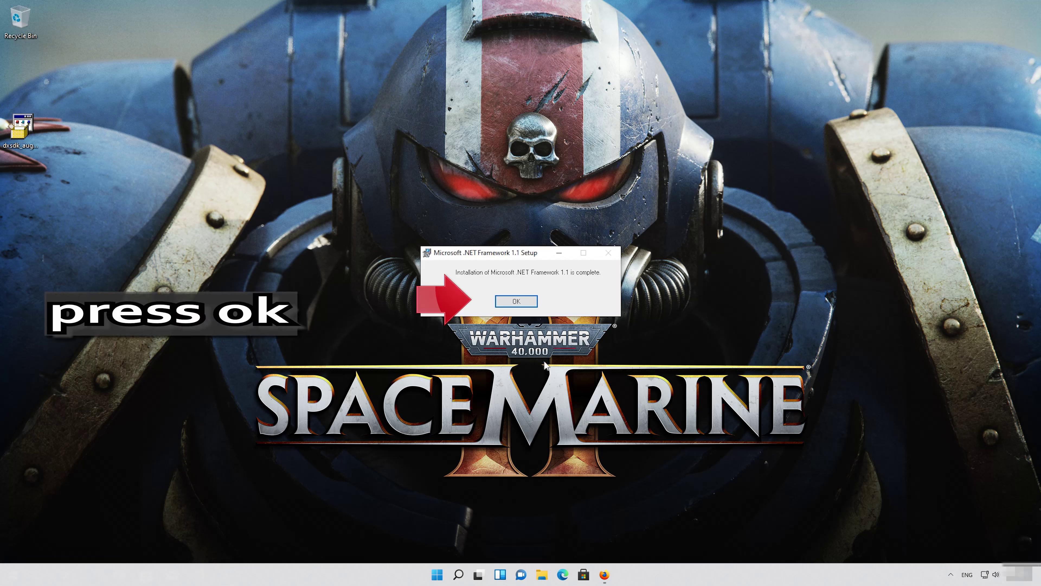
{"action": "left_click", "coordinate": [515, 302]}
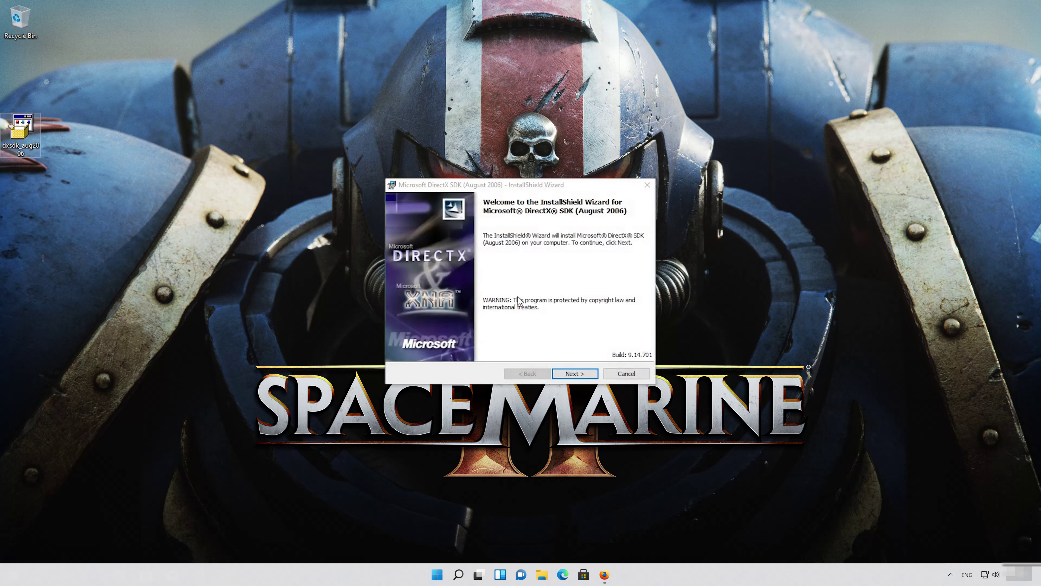
Step: Install Microsoft DirectX SDK (August 2006), accepting the license terms and keeping the default features and install folder, and finish the wizard
{"action": "left_click", "coordinate": [575, 373]}
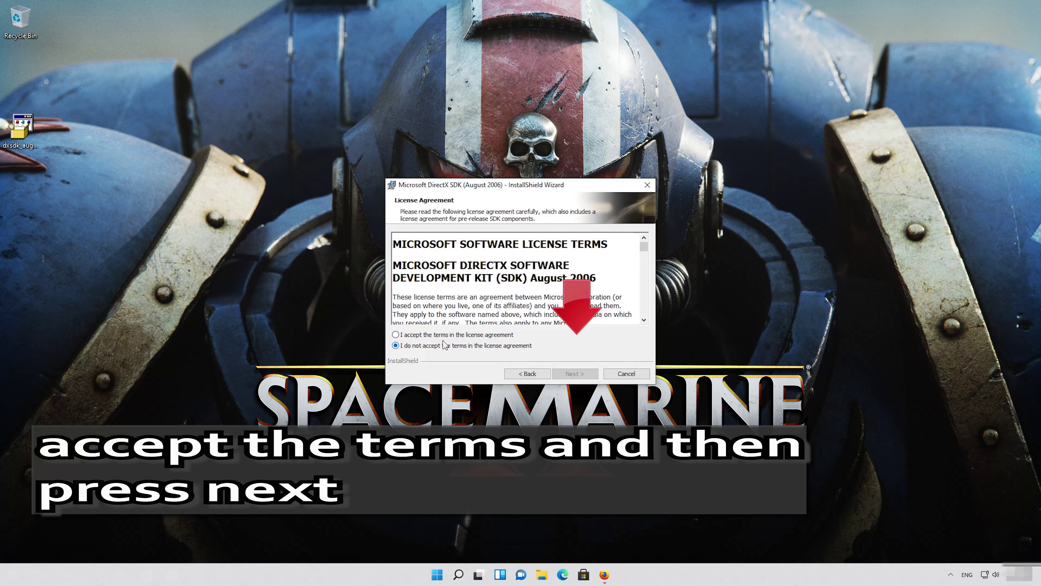
{"action": "left_click", "coordinate": [396, 334]}
{"action": "left_click", "coordinate": [575, 373]}
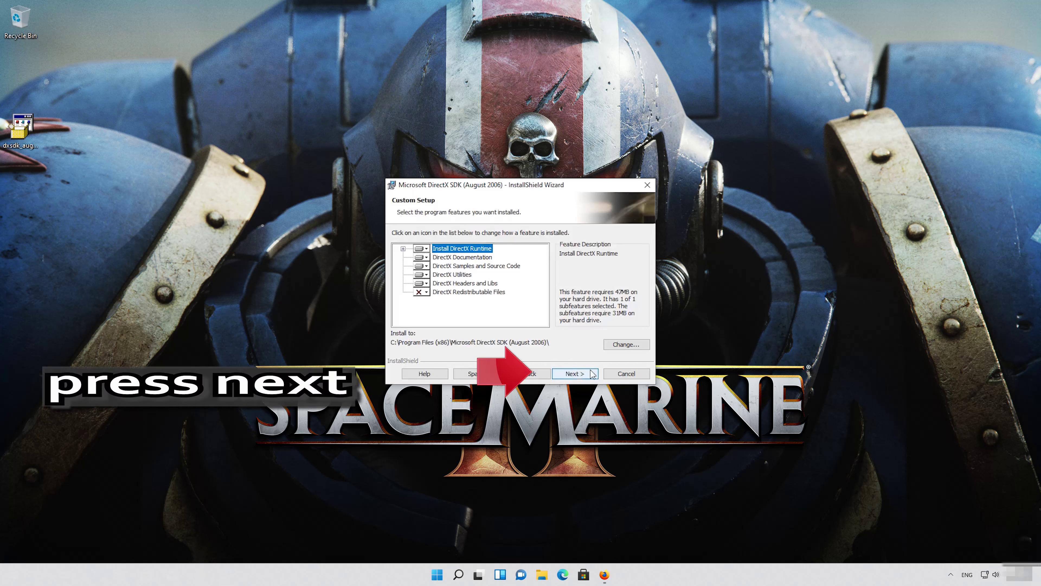
{"action": "left_click", "coordinate": [582, 379]}
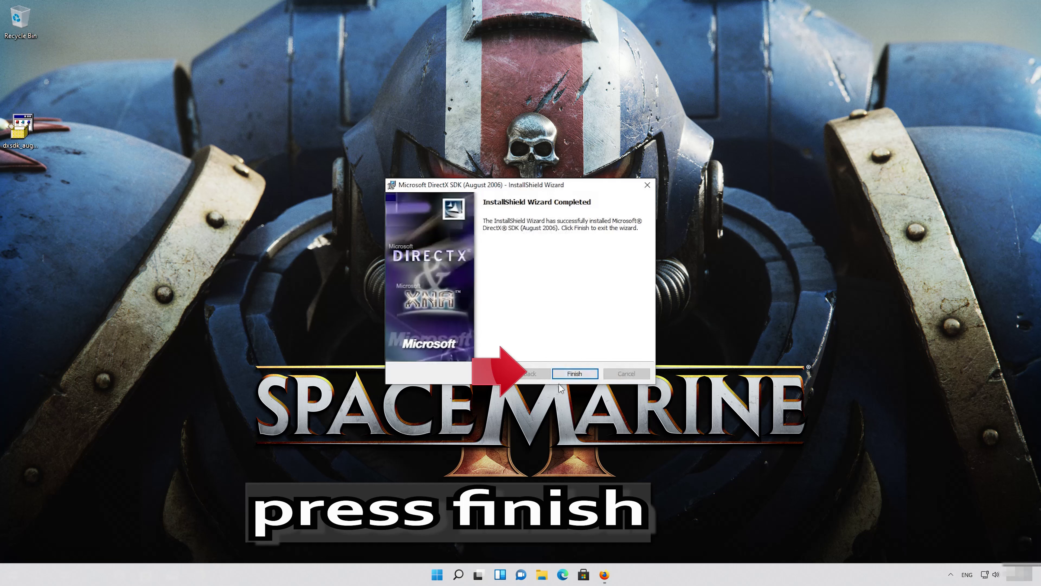
{"action": "left_click", "coordinate": [566, 376]}
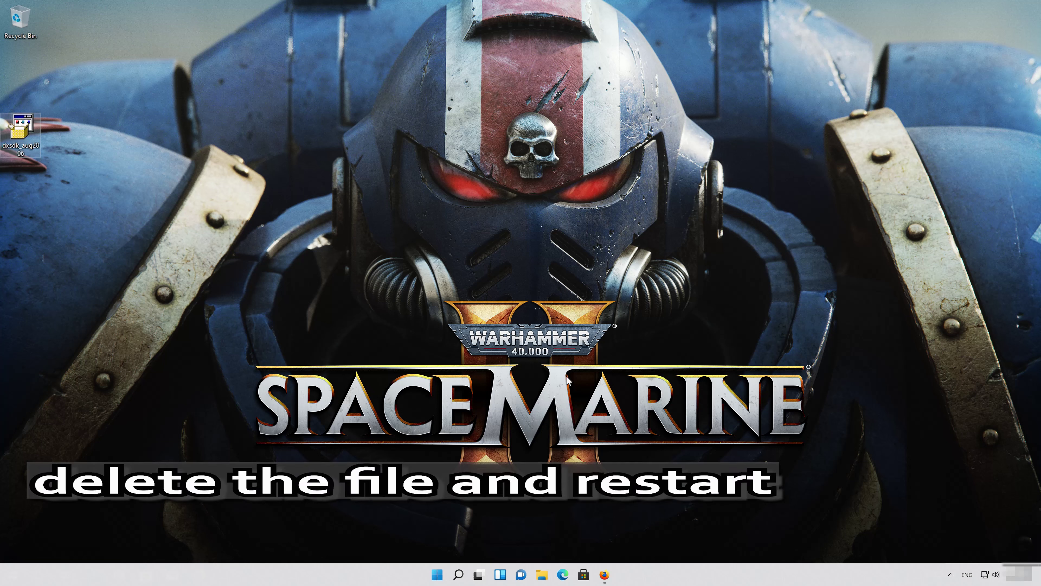
Step: Delete the dxsdk_aug2006 file from the desktop and empty the Recycle Bin
{"action": "left_click_drag", "start_coordinate": [82, 195], "coordinate": [28, 103]}
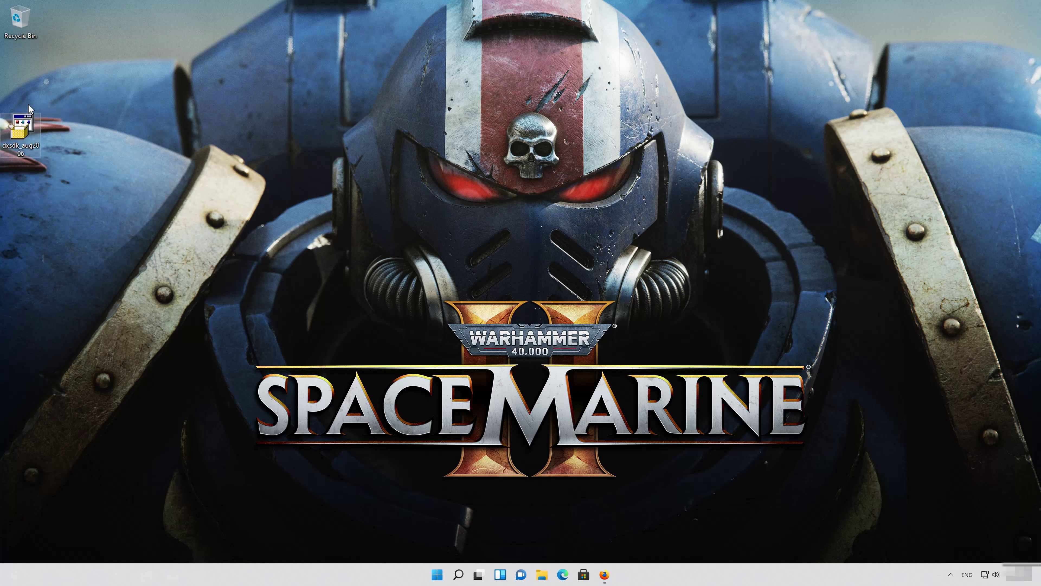
{"action": "key", "text": "Delete"}
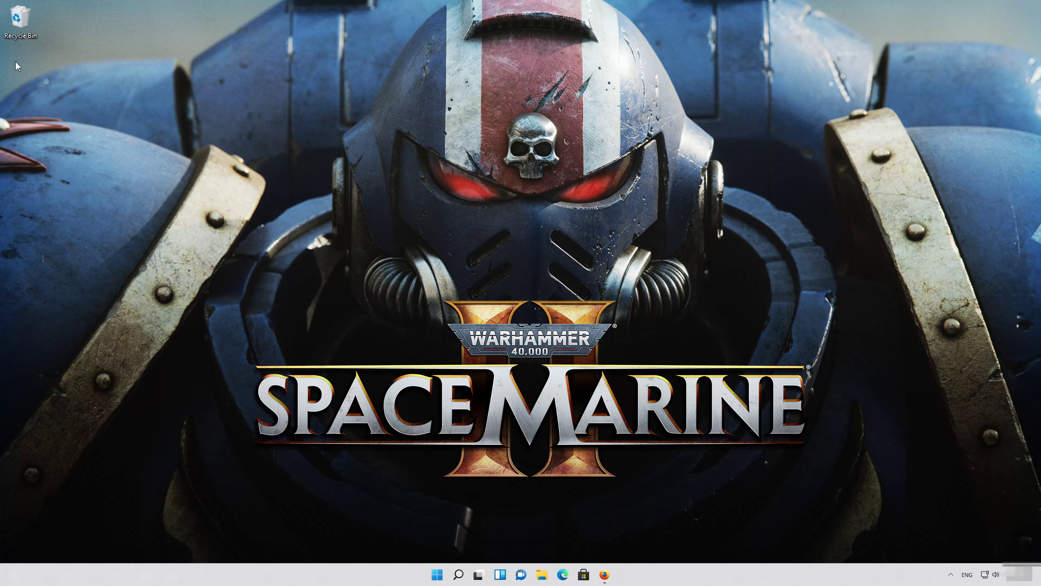
{"action": "right_click", "coordinate": [15, 33]}
{"action": "left_click", "coordinate": [26, 51]}
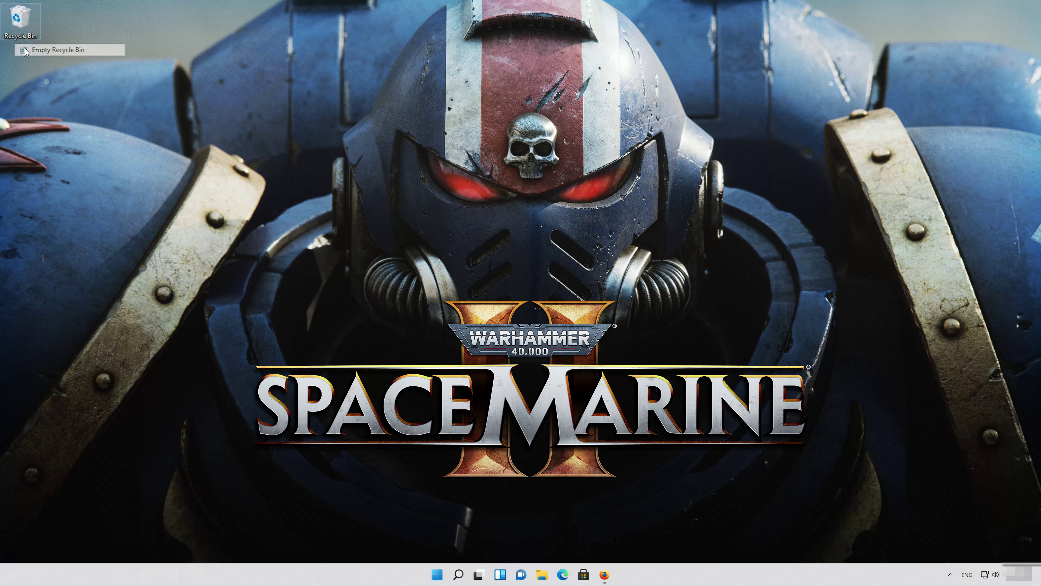
{"action": "left_click", "coordinate": [544, 331]}
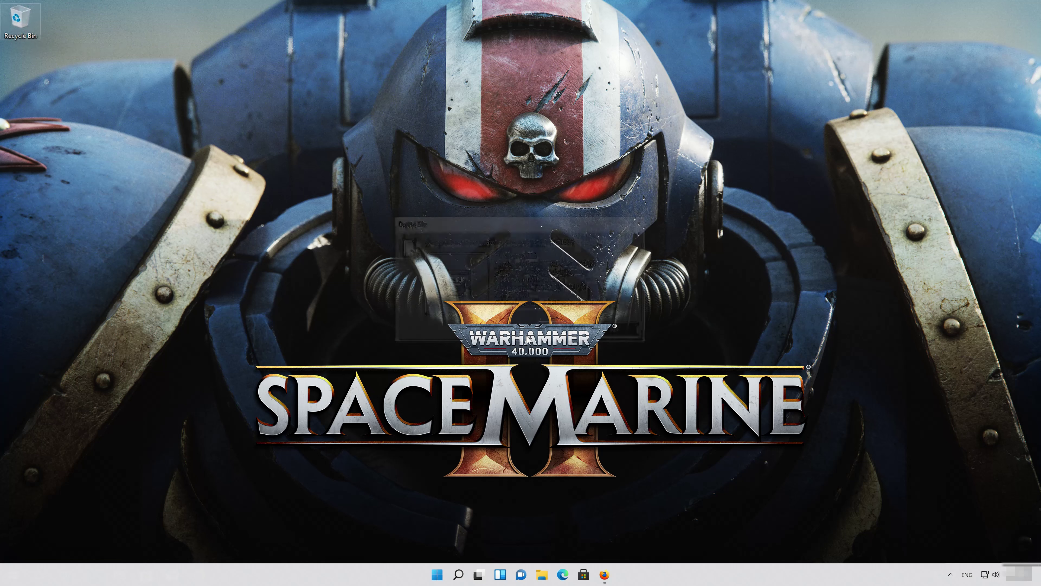
Step: Restart the computer
{"action": "key", "text": "super"}
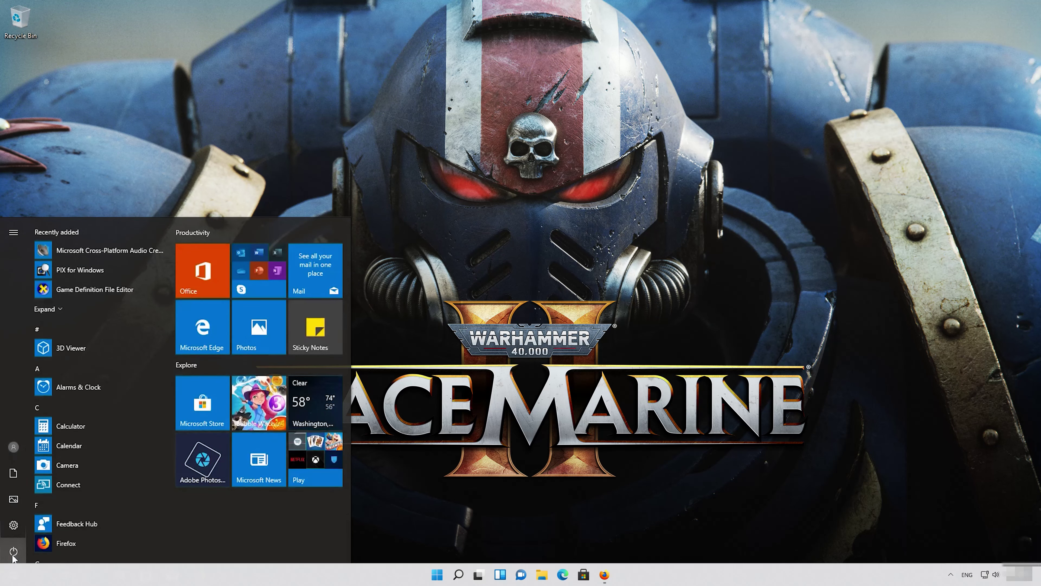
{"action": "left_click", "coordinate": [13, 551]}
{"action": "left_click", "coordinate": [20, 528]}
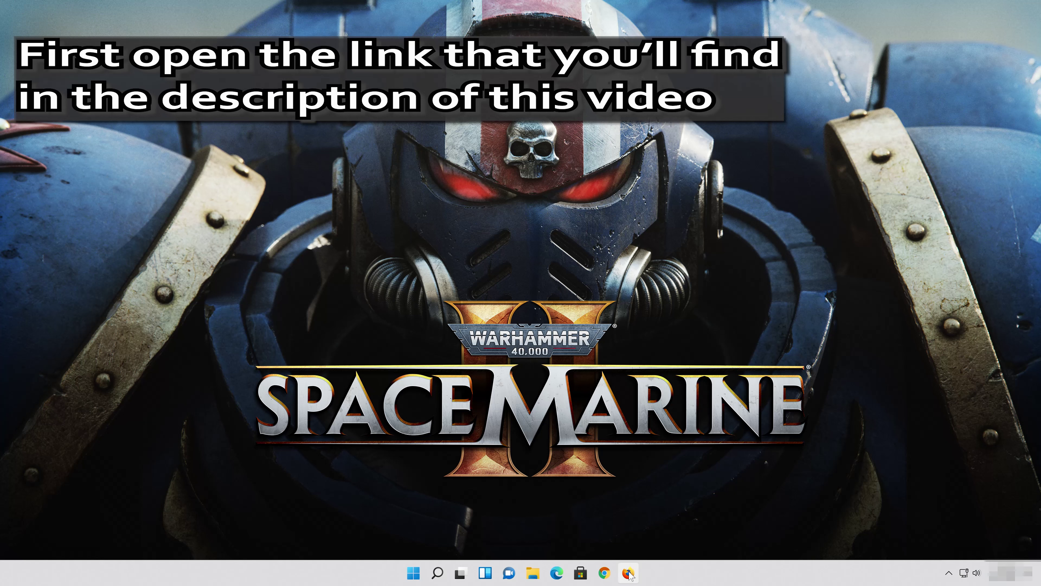
Step: Open the copied Windows 11 download link in Firefox, save MediaCreationToolW11.exe from Create Windows 11 Installation Media, and close the browser
{"action": "left_click", "coordinate": [628, 573]}
{"action": "right_click", "coordinate": [506, 129]}
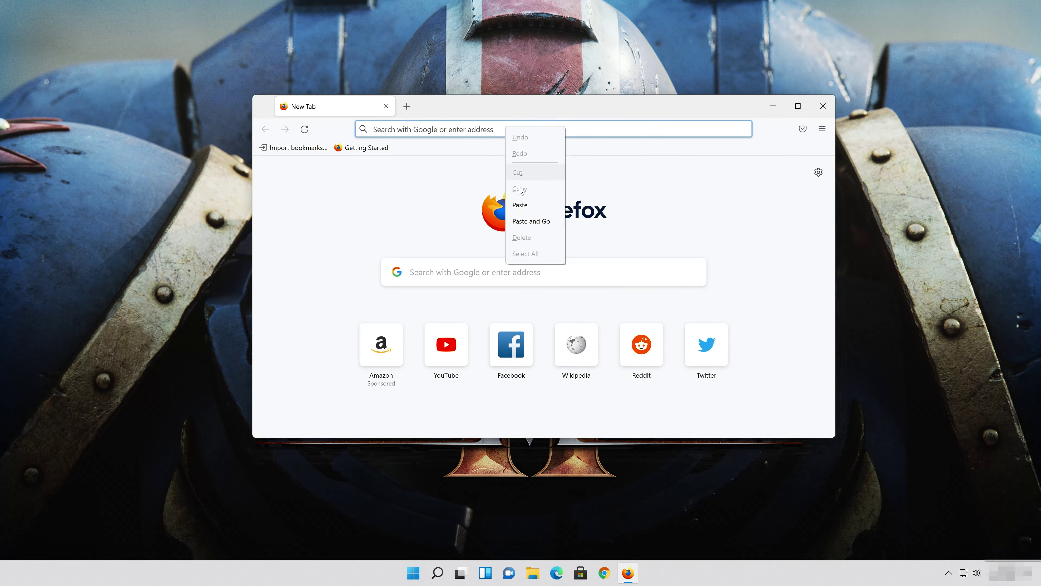
{"action": "left_click", "coordinate": [531, 221]}
{"action": "scroll", "coordinate": [794, 270], "scroll_direction": "down", "scroll_amount": 1}
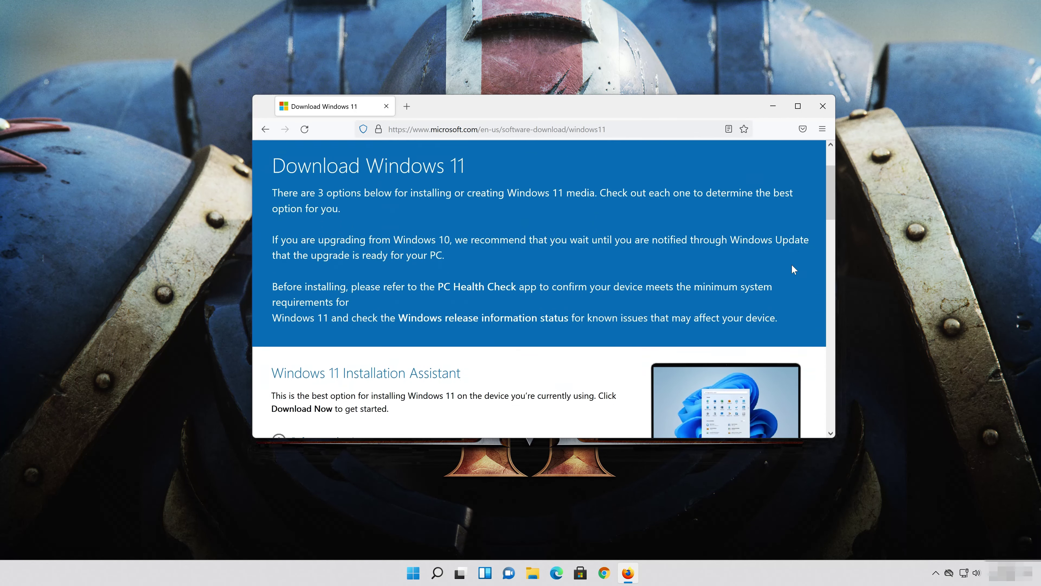
{"action": "scroll", "coordinate": [794, 269], "scroll_direction": "down", "scroll_amount": 5}
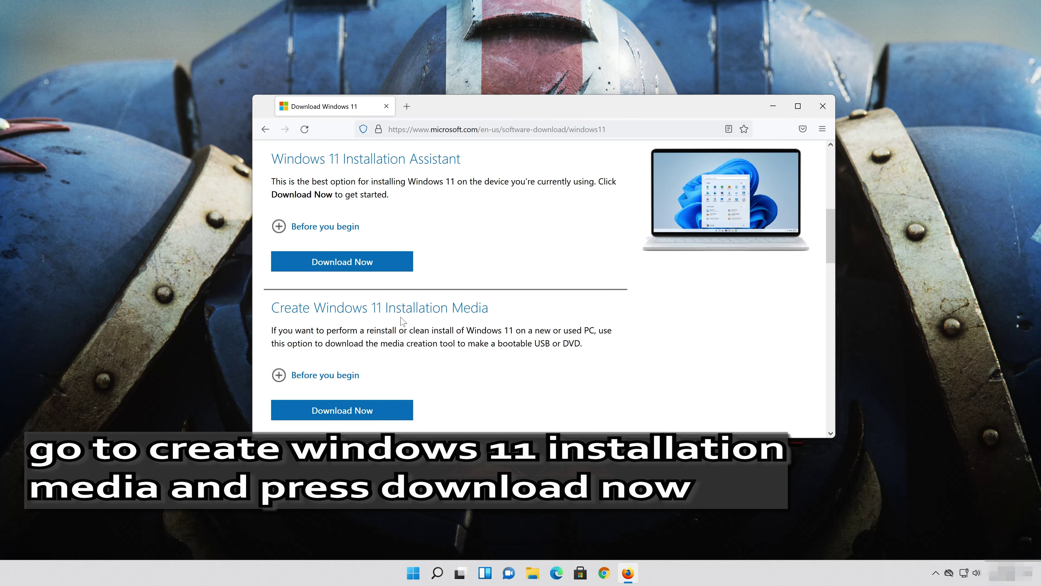
{"action": "left_click", "coordinate": [359, 420]}
{"action": "left_click", "coordinate": [360, 419]}
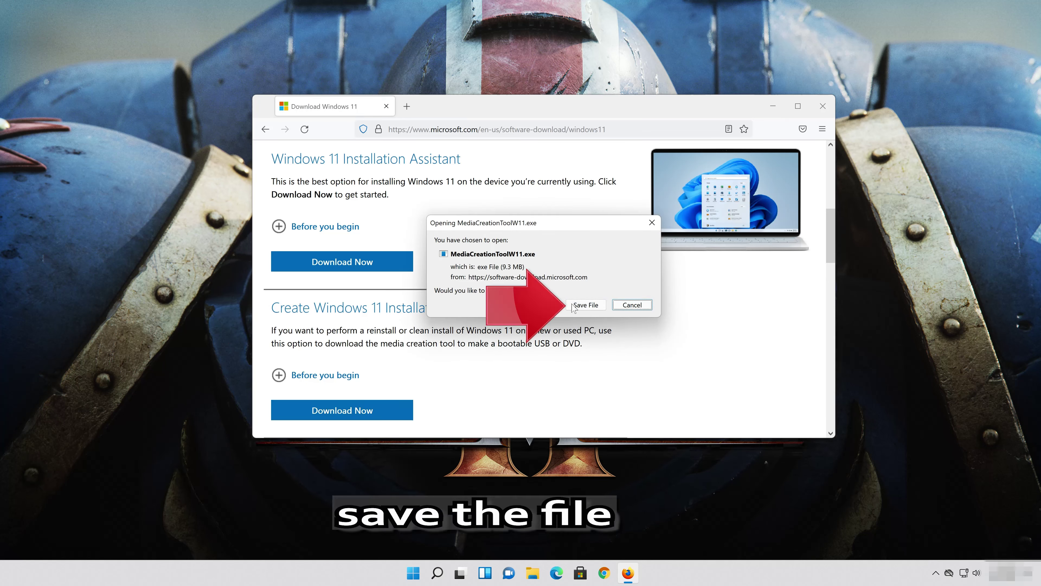
{"action": "left_click", "coordinate": [585, 306]}
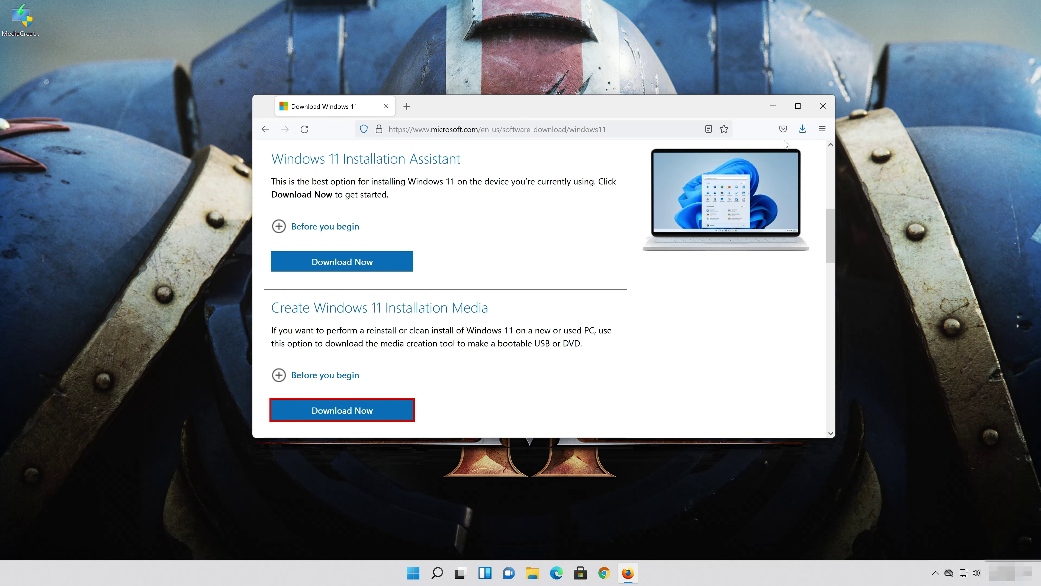
{"action": "left_click", "coordinate": [822, 112]}
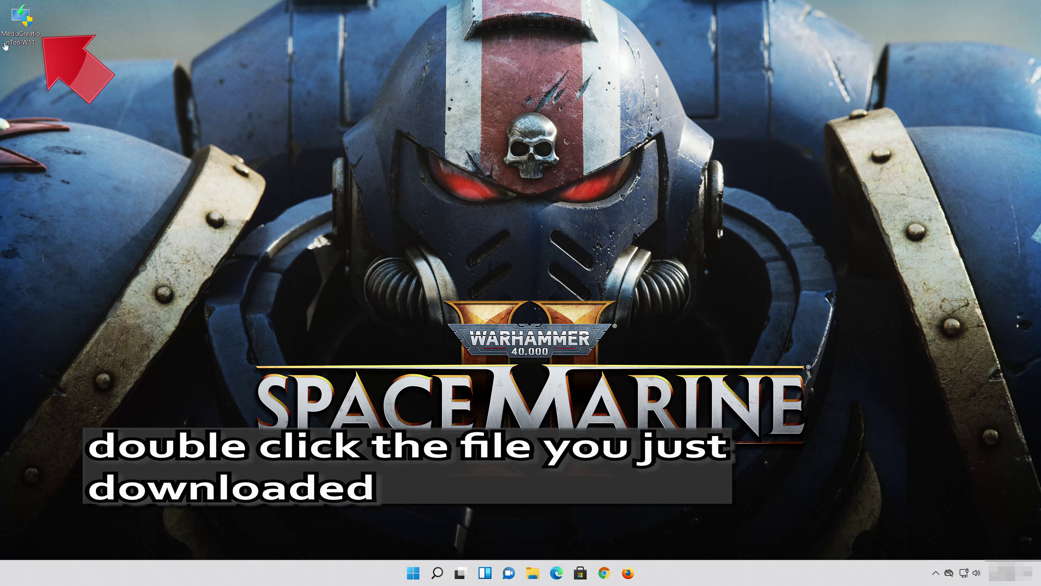
Step: Run MediaCreationToolW11, allow it to make changes, accept the license terms, and continue with the recommended language and edition for this PC
{"action": "double_click", "coordinate": [28, 31]}
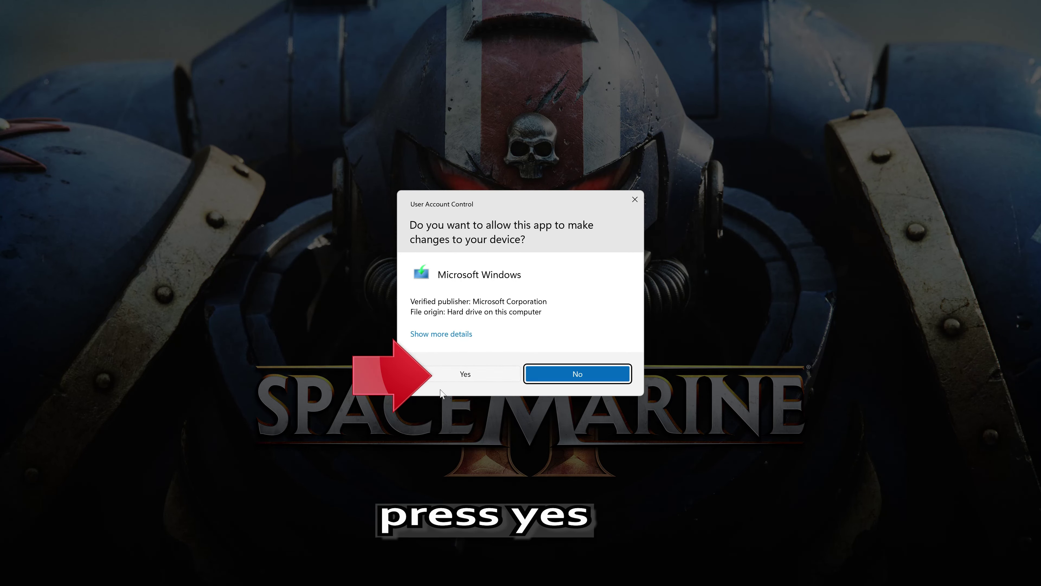
{"action": "left_click", "coordinate": [465, 374]}
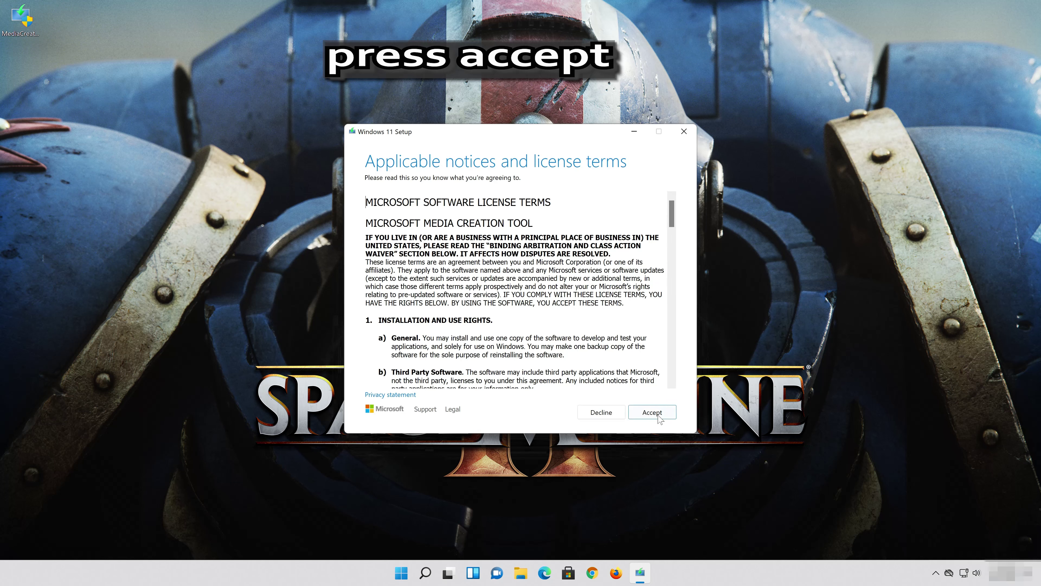
{"action": "left_click", "coordinate": [663, 414]}
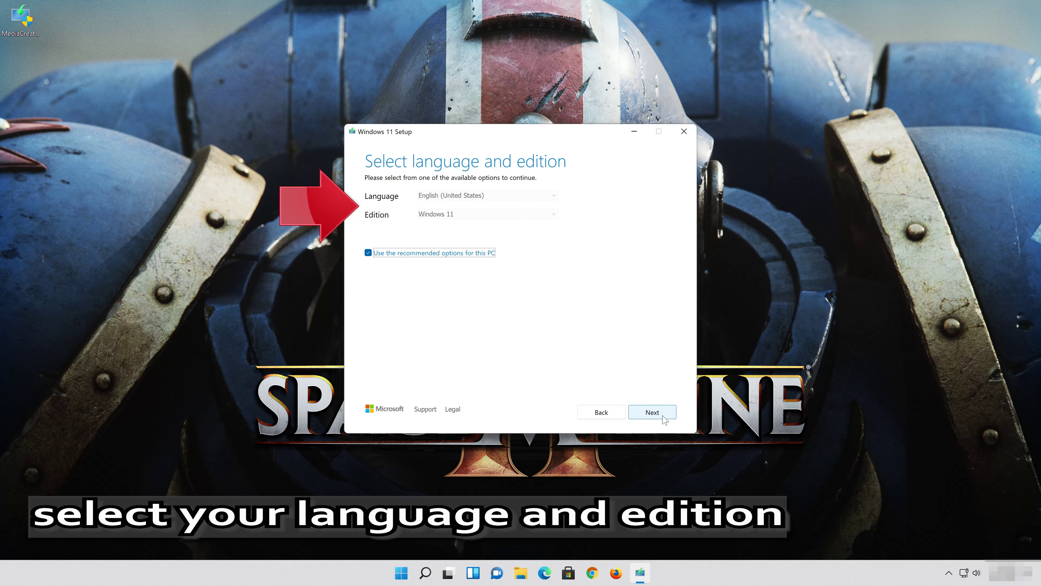
{"action": "left_click", "coordinate": [391, 253]}
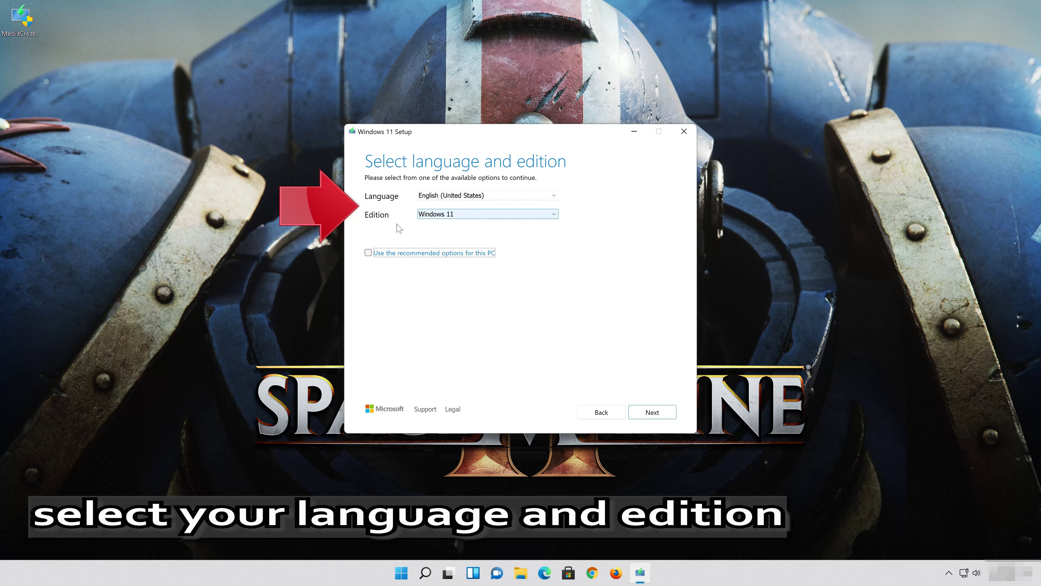
{"action": "left_click", "coordinate": [369, 253]}
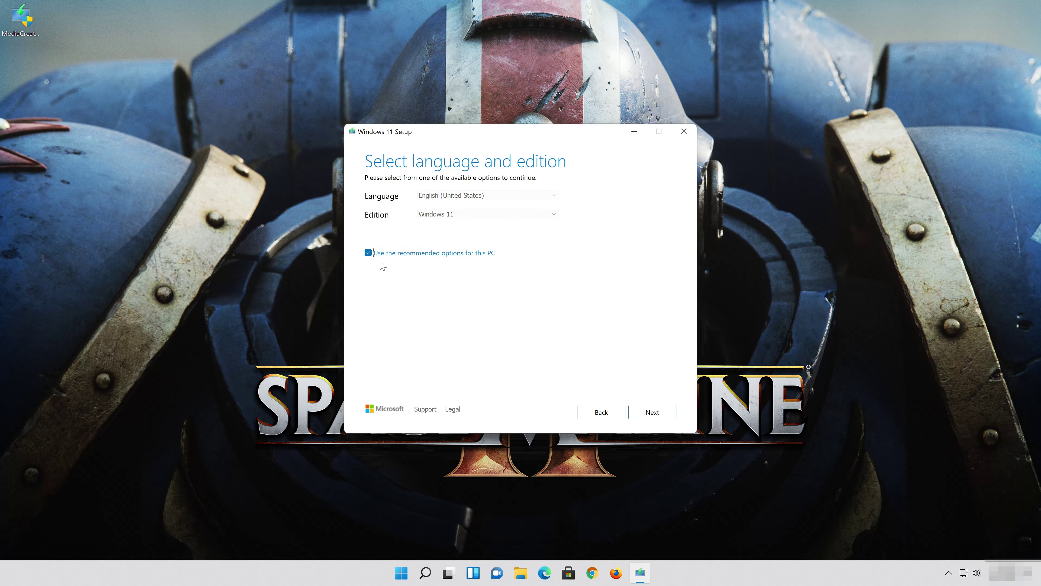
{"action": "left_click", "coordinate": [656, 415]}
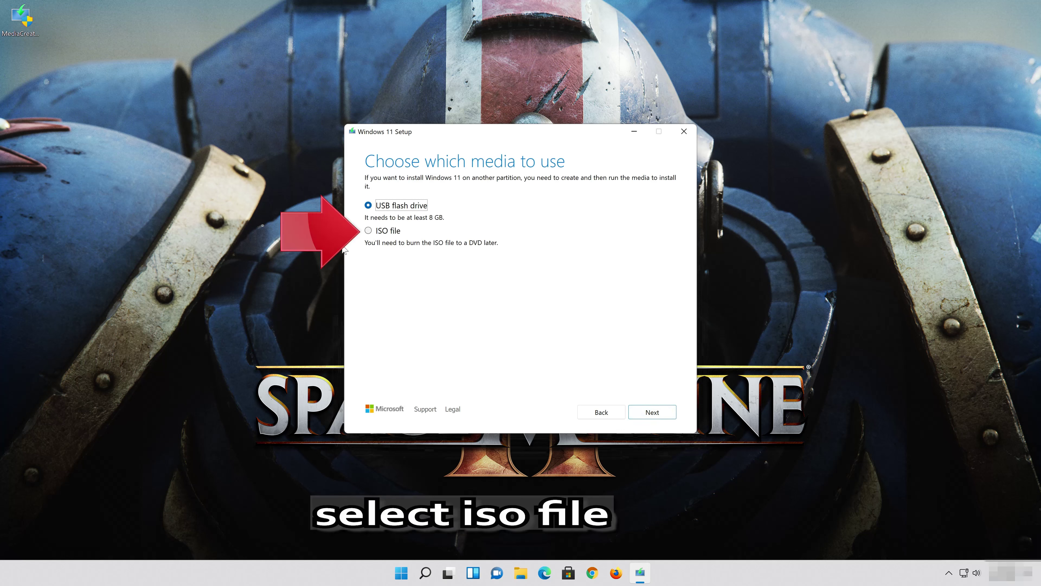
Step: Choose ISO file as the media, save it to the Desktop as Windows 11, and finish the media creation wizard
{"action": "left_click", "coordinate": [369, 231]}
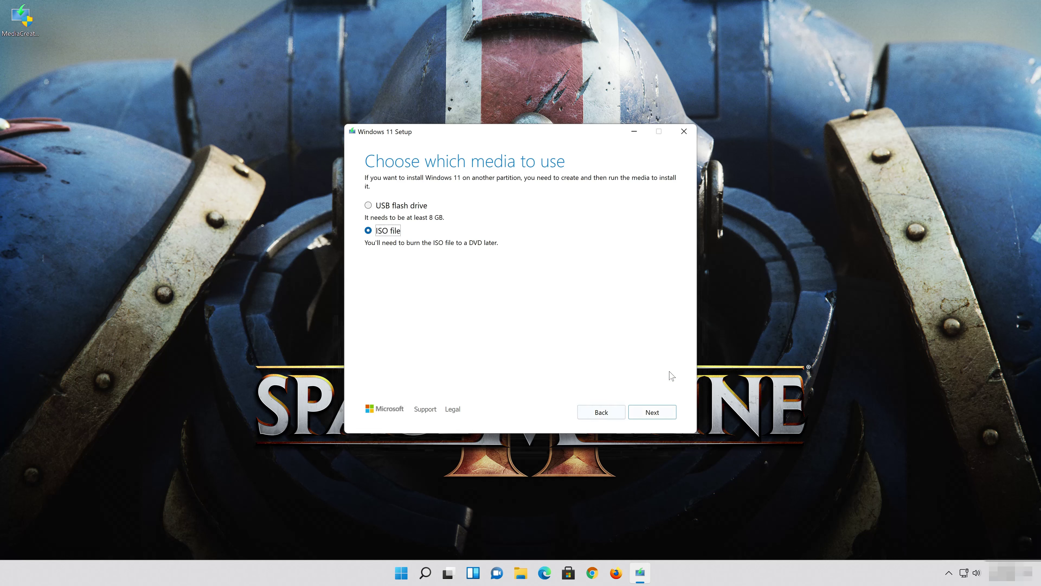
{"action": "left_click", "coordinate": [661, 412]}
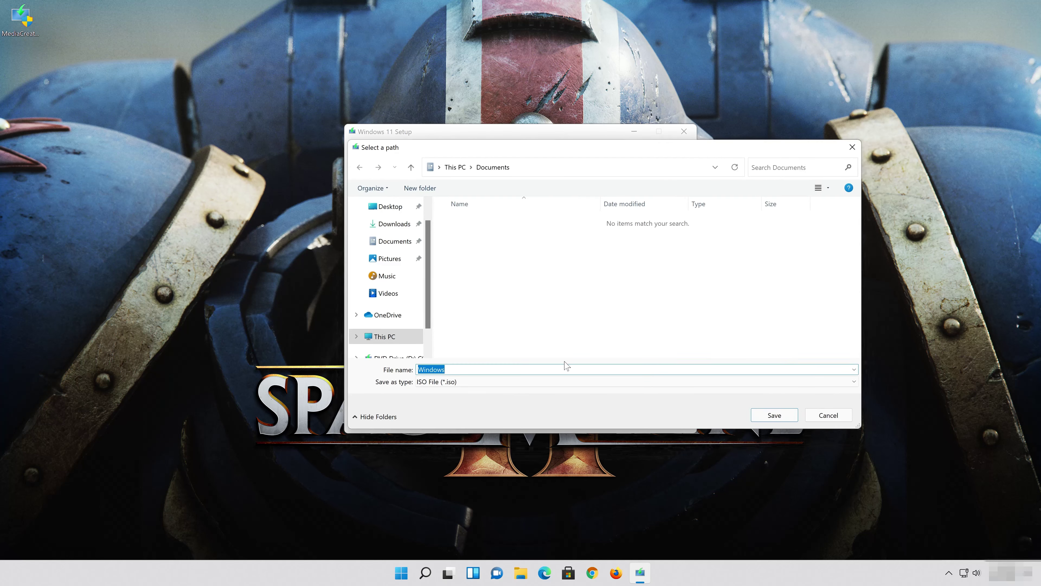
{"action": "left_click", "coordinate": [391, 207]}
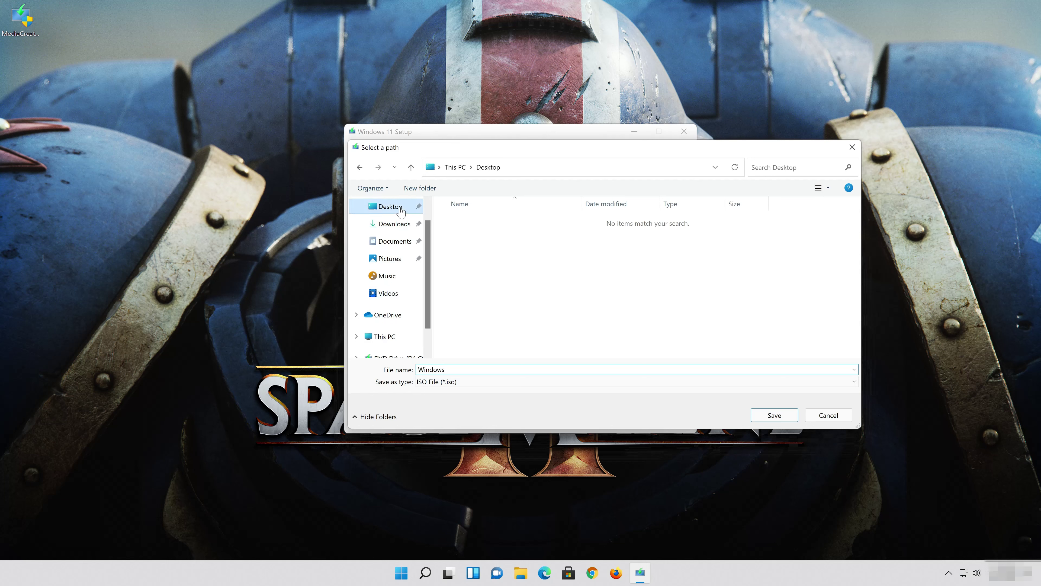
{"action": "left_click", "coordinate": [455, 369]}
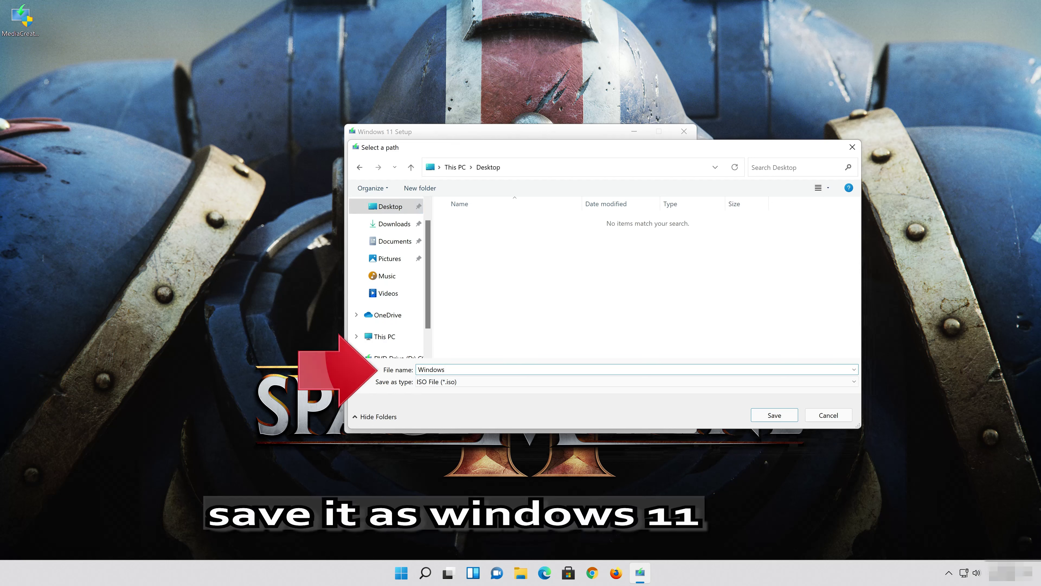
{"action": "type", "text": "11"}
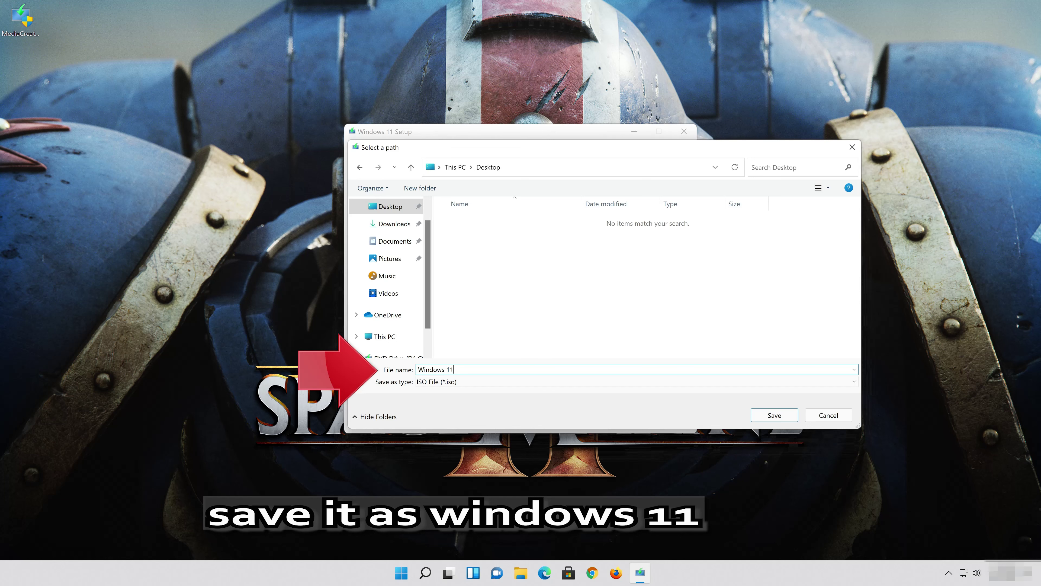
{"action": "left_click", "coordinate": [786, 417]}
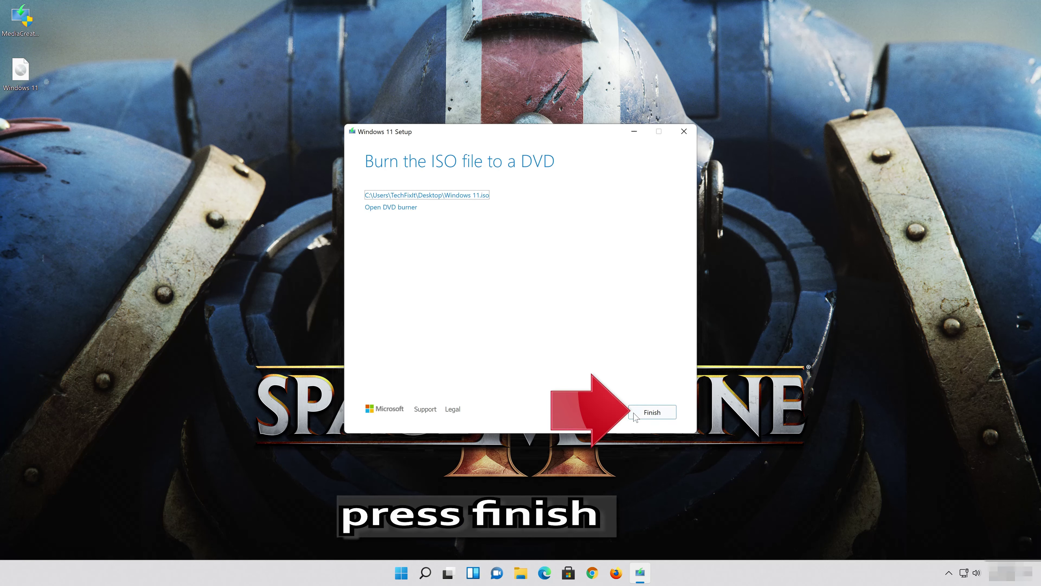
{"action": "left_click", "coordinate": [656, 414]}
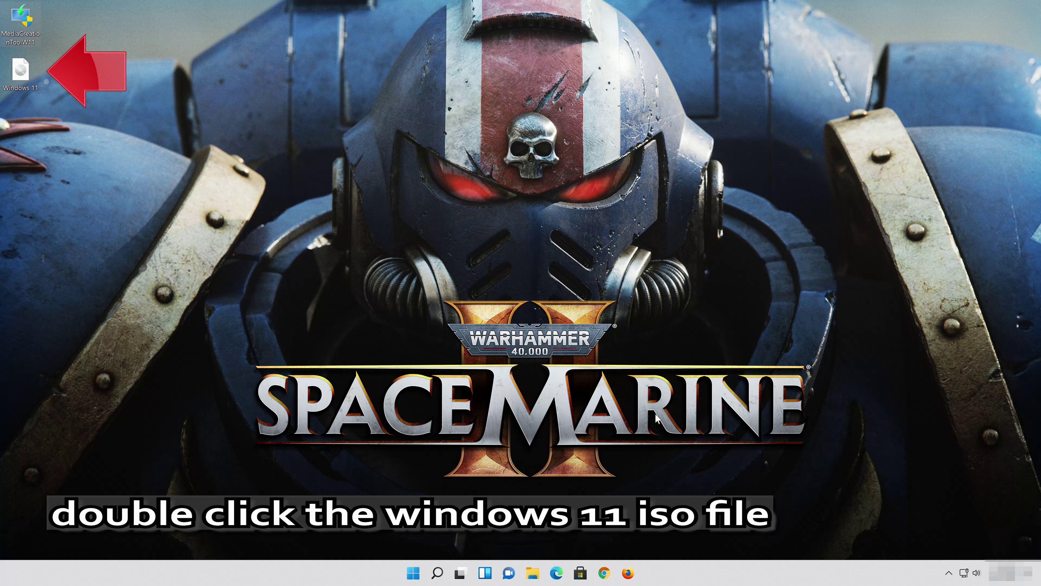
Step: Open the Windows 11 ISO from the desktop, run its setup application with permission to make changes, and close the folder window
{"action": "double_click", "coordinate": [25, 78]}
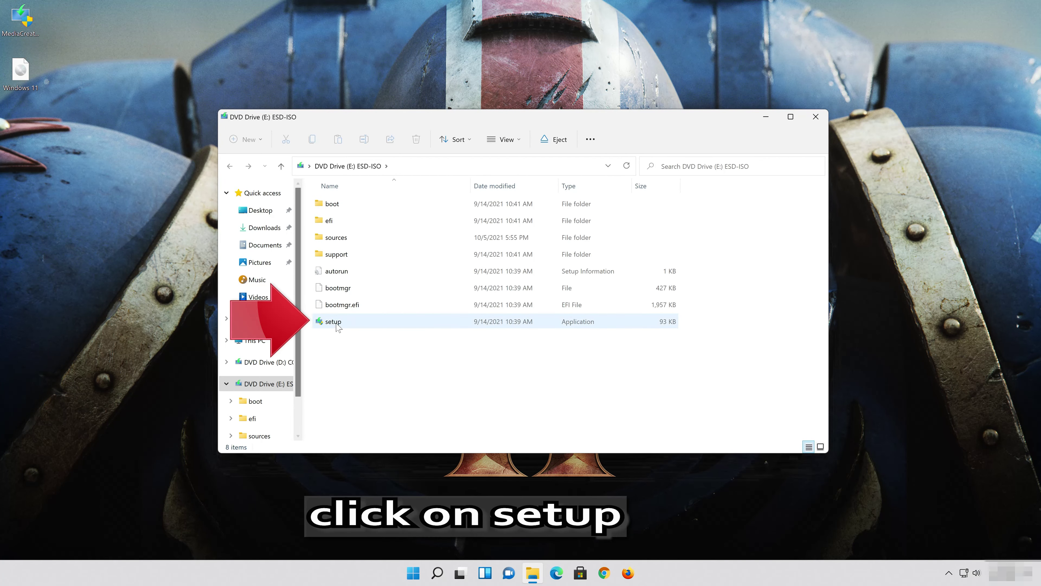
{"action": "left_click", "coordinate": [365, 322]}
{"action": "double_click", "coordinate": [365, 322]}
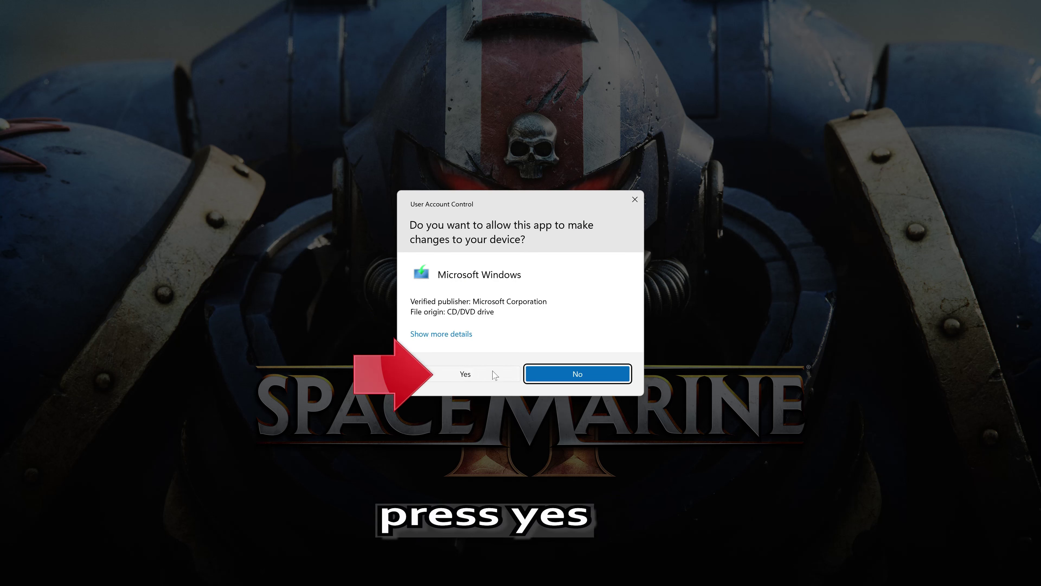
{"action": "left_click", "coordinate": [466, 374]}
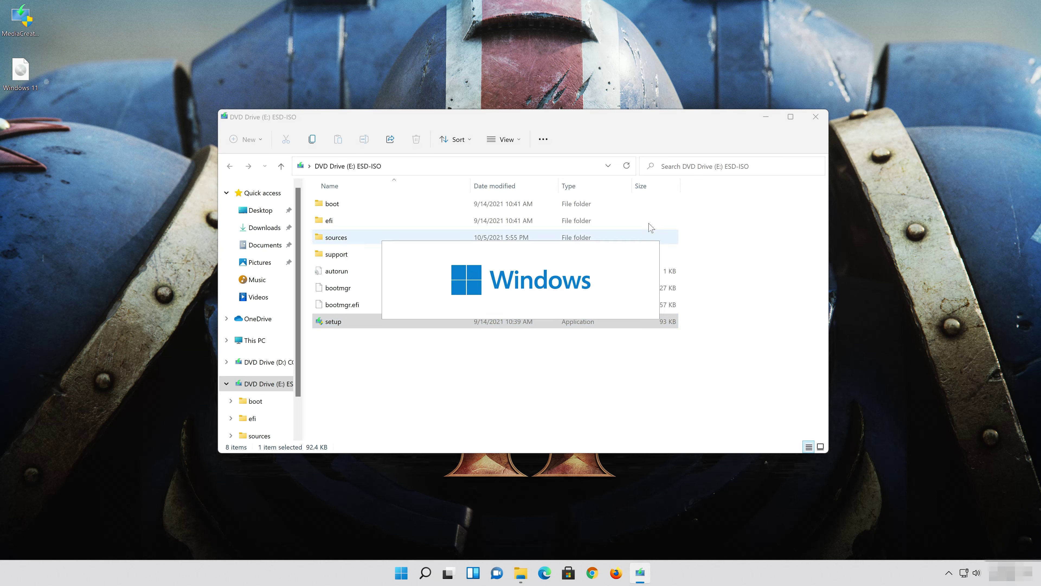
{"action": "left_click", "coordinate": [815, 119]}
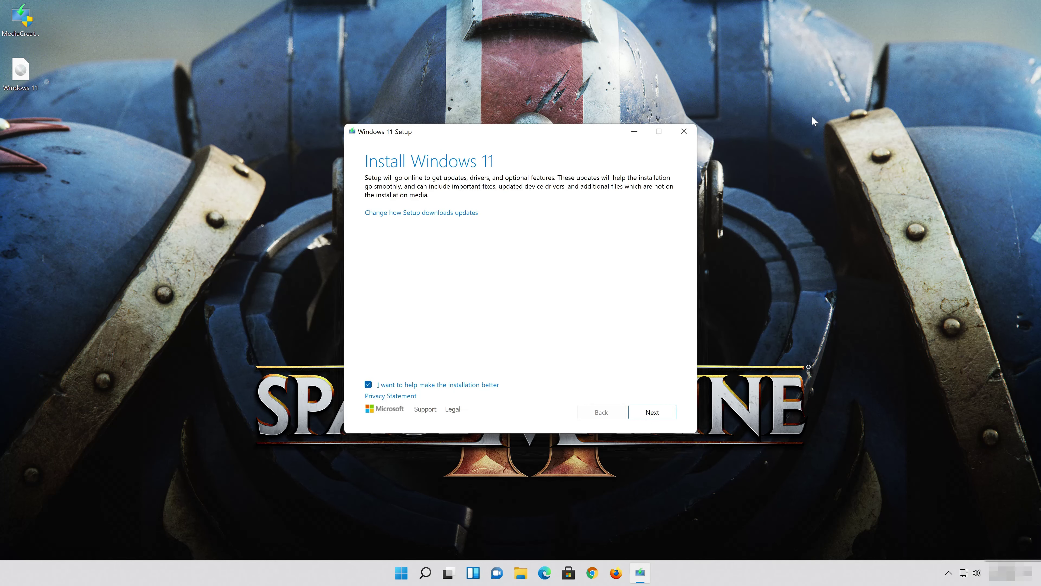
Step: Accept the Windows 11 Setup license terms, keep personal files and apps, and start installing Windows 11 Pro
{"action": "left_click", "coordinate": [661, 414]}
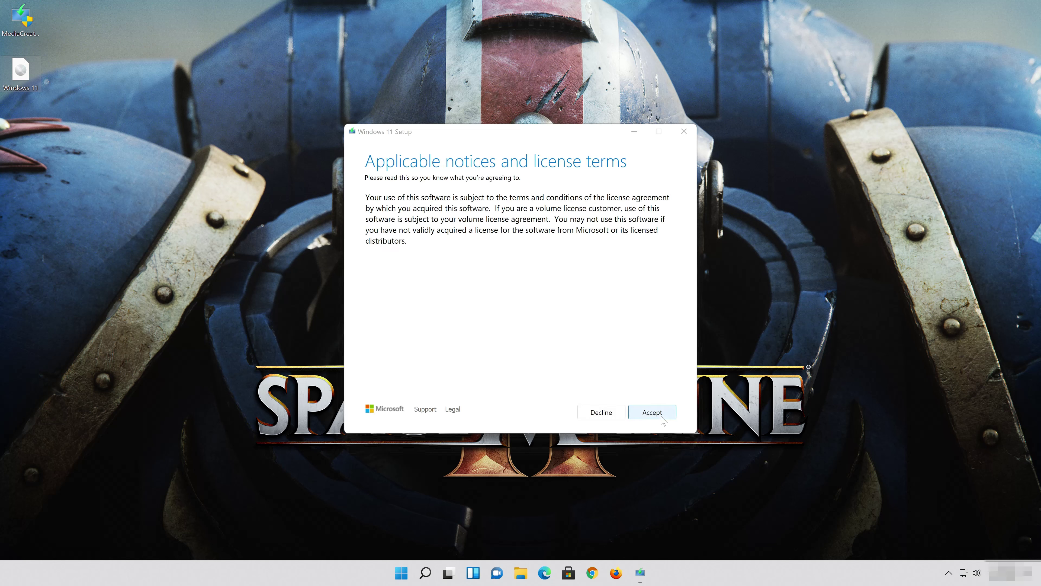
{"action": "left_click", "coordinate": [652, 414]}
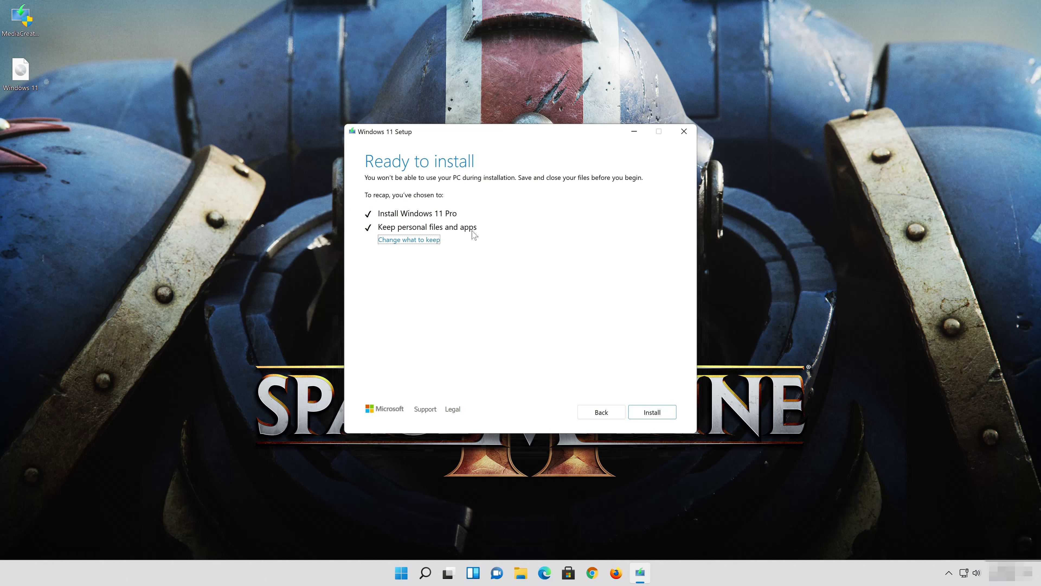
{"action": "left_click", "coordinate": [432, 242]}
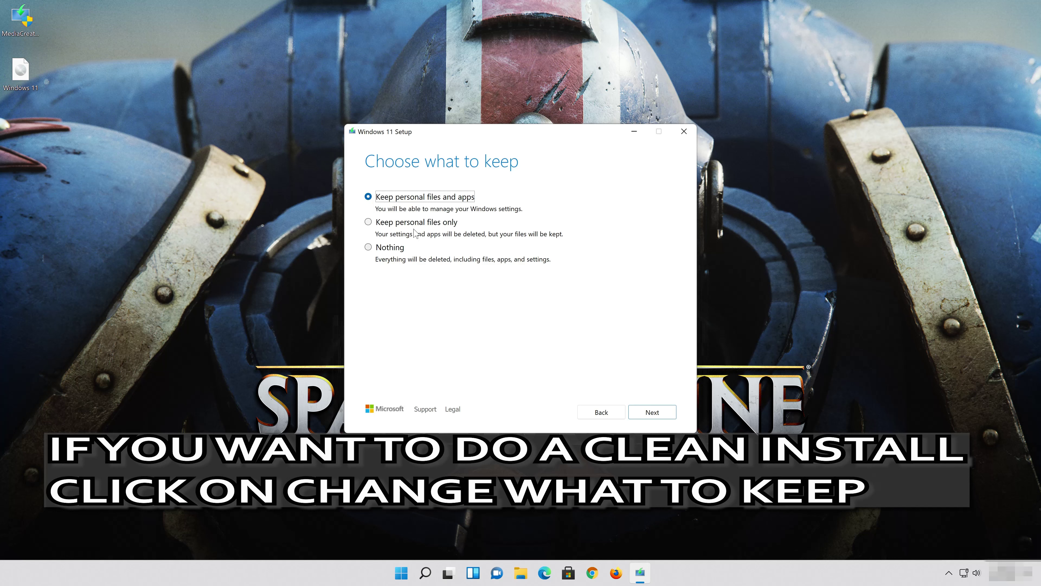
{"action": "left_click", "coordinate": [658, 413]}
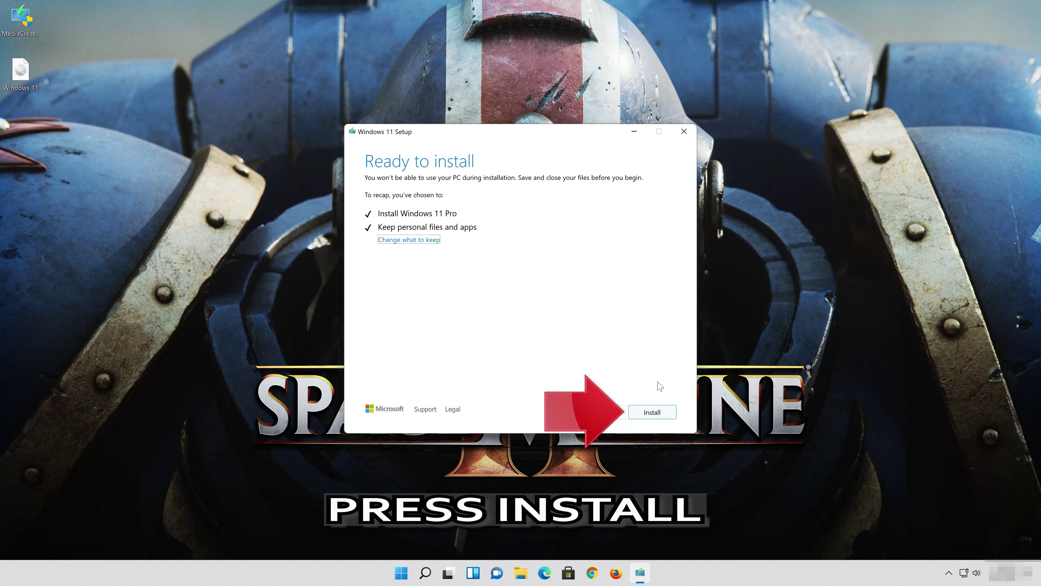
{"action": "left_click", "coordinate": [659, 413]}
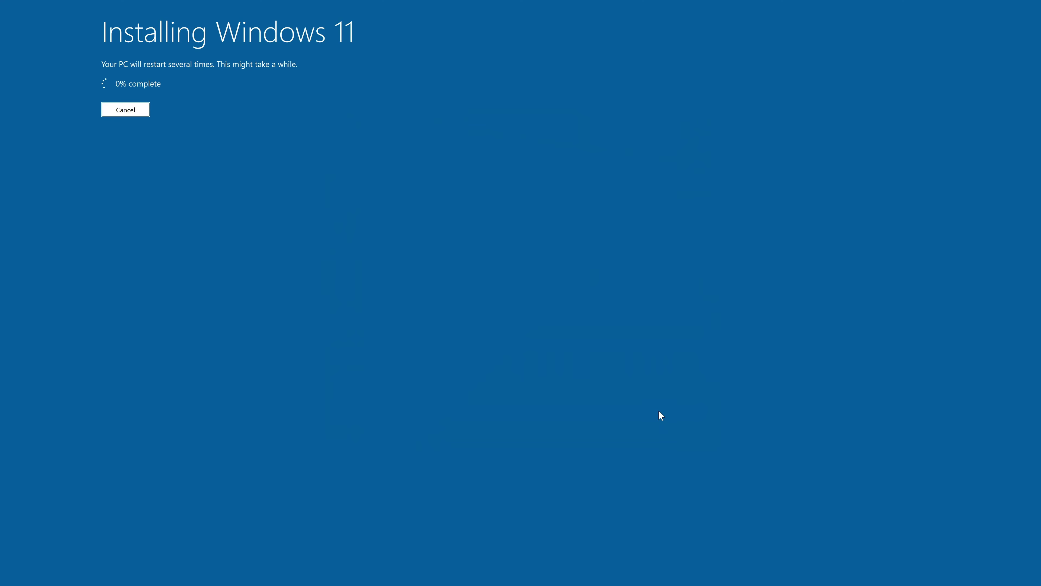